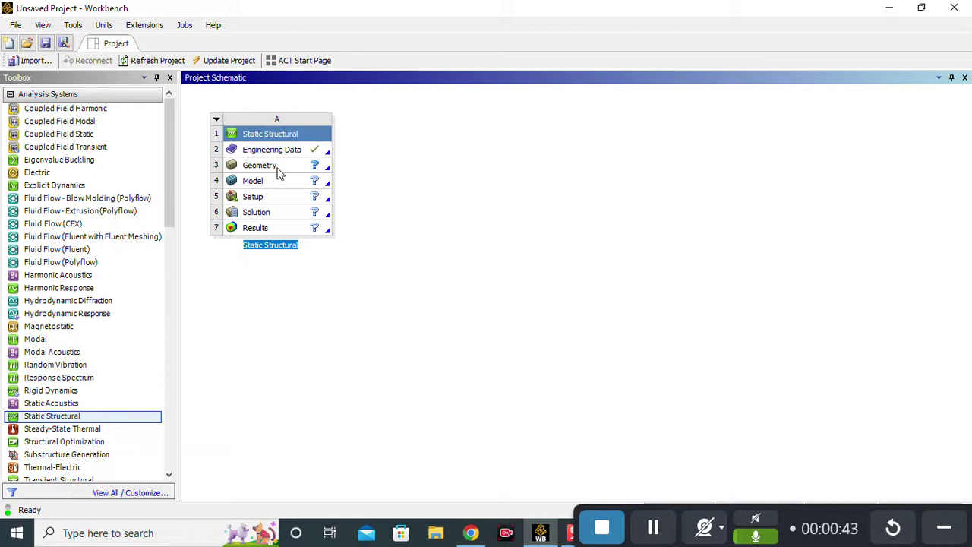
Step: Import the Assem1.STEP file as the geometry of the Static Structural system
right_click(277, 167)
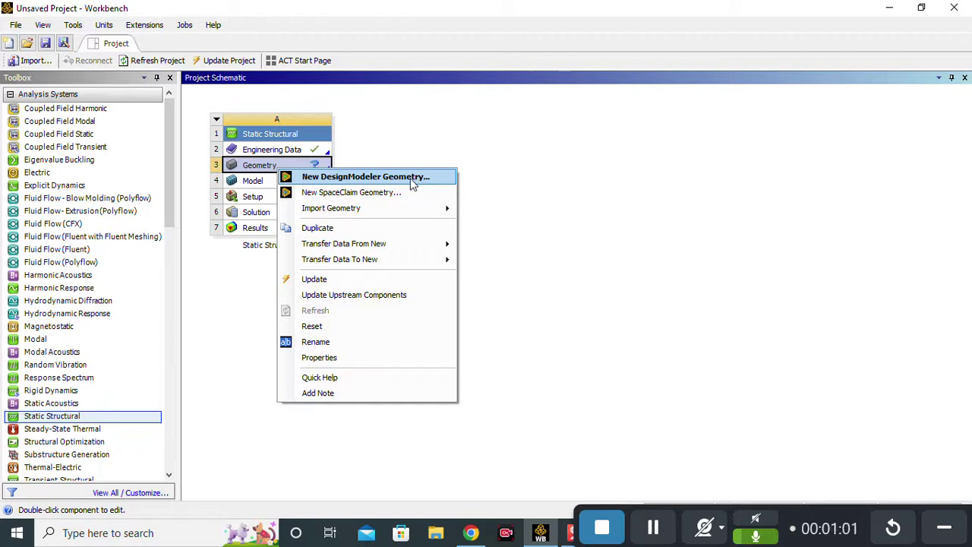
mouse_move(360, 210)
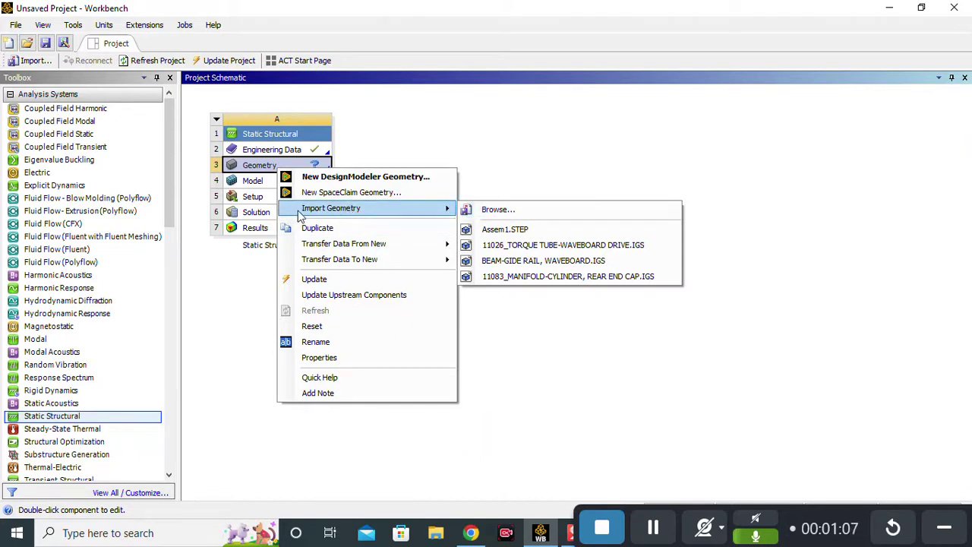
click(498, 210)
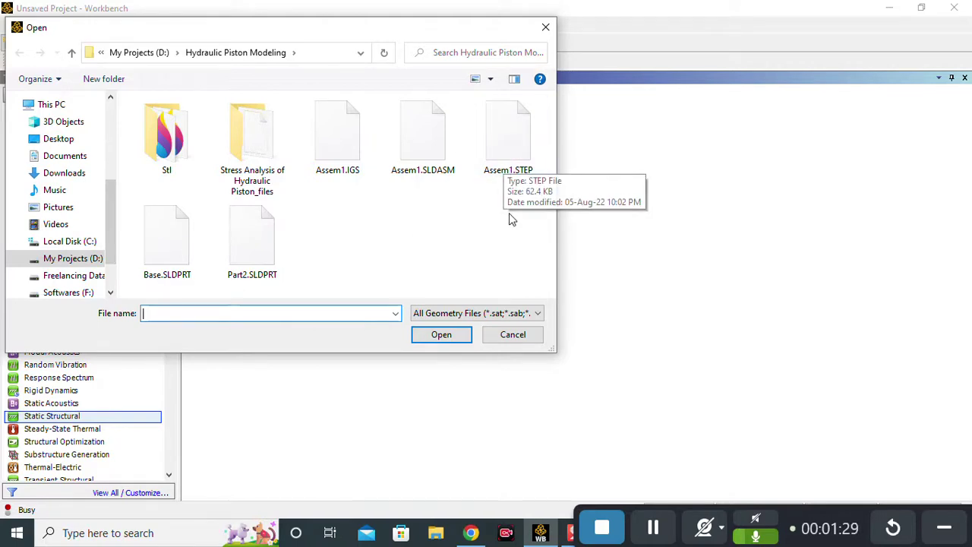
click(505, 147)
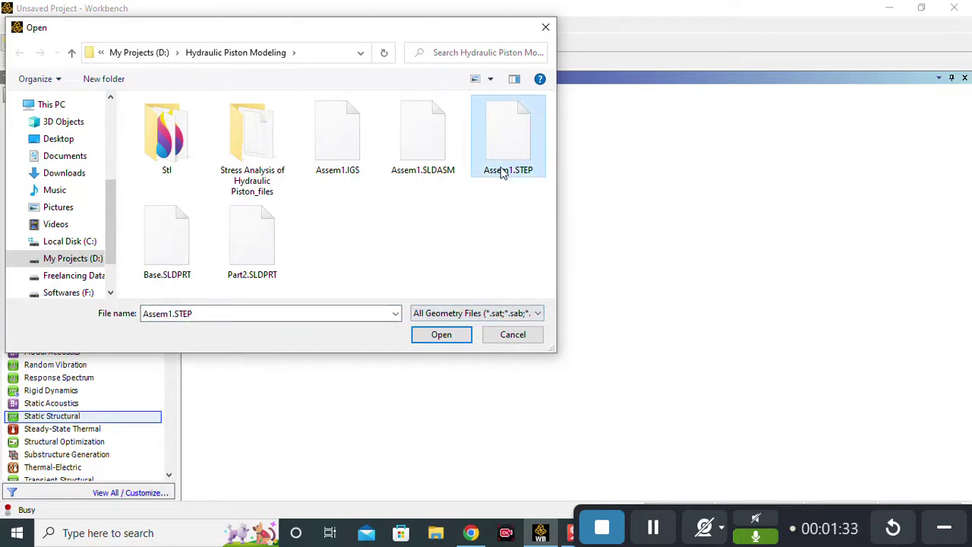
click(441, 336)
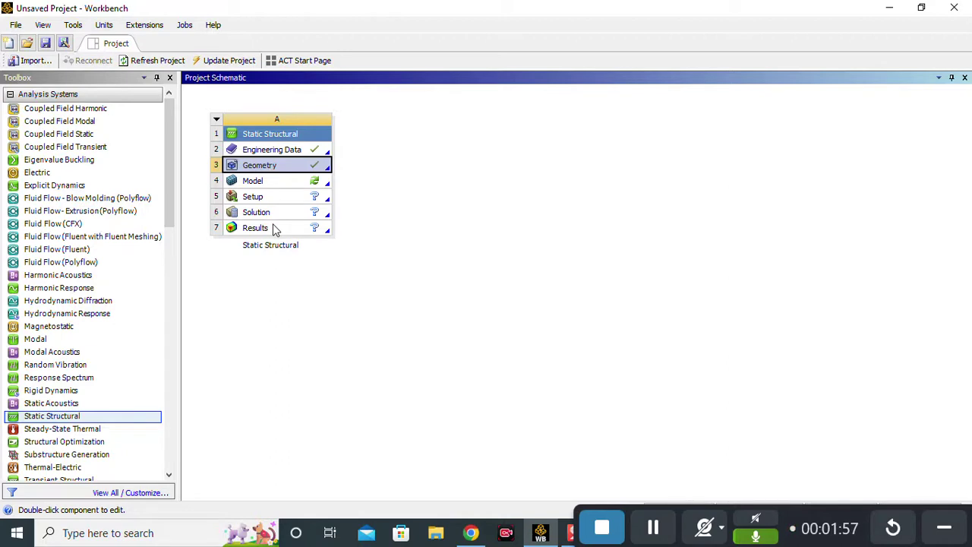
Step: Open the Static Structural model for editing and highlight the Base and Part2 bodies in turn to inspect them
double_click(253, 183)
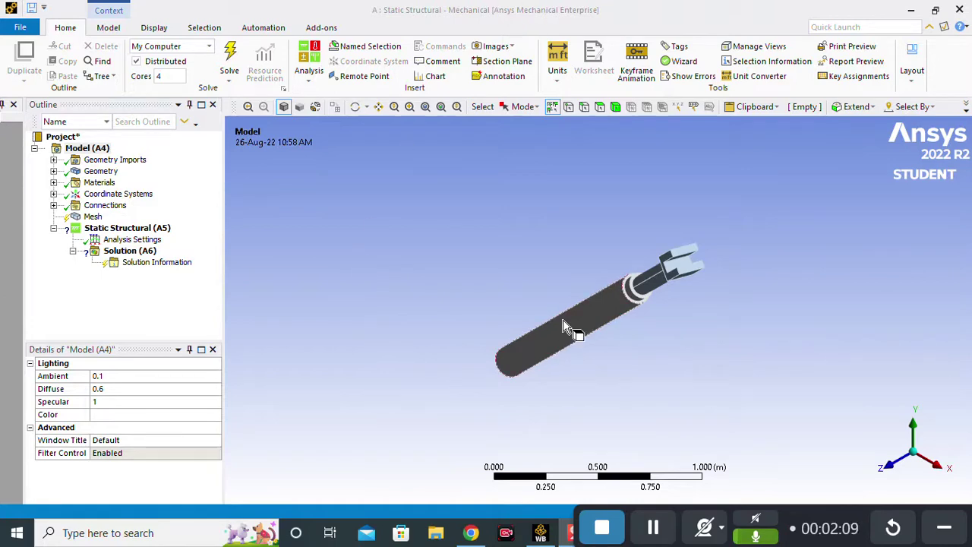
middle_drag(445, 199, 341, 288)
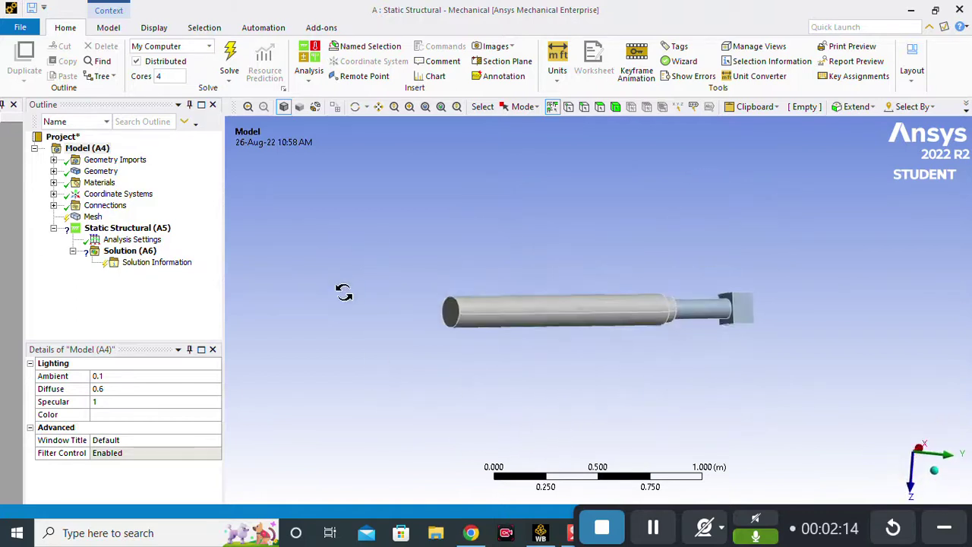
click(53, 171)
click(121, 183)
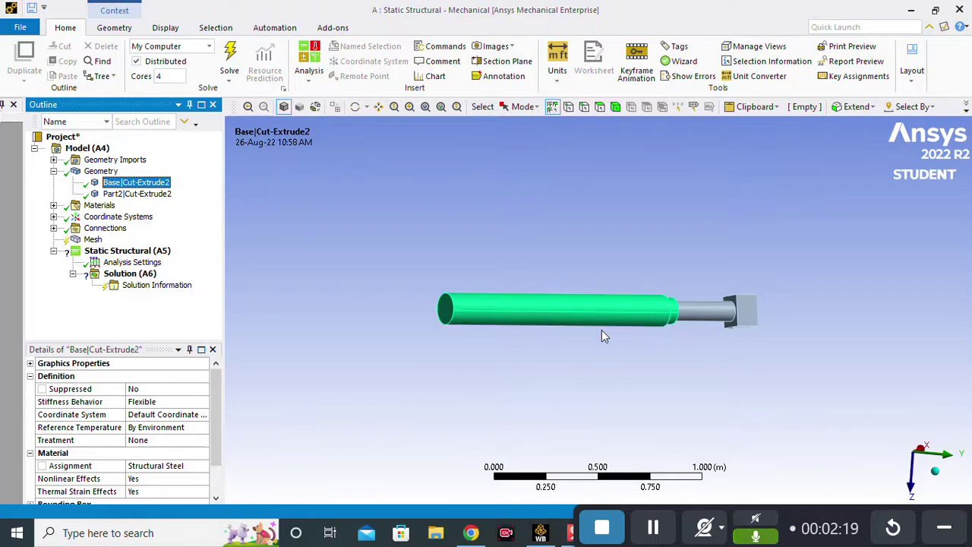
click(137, 194)
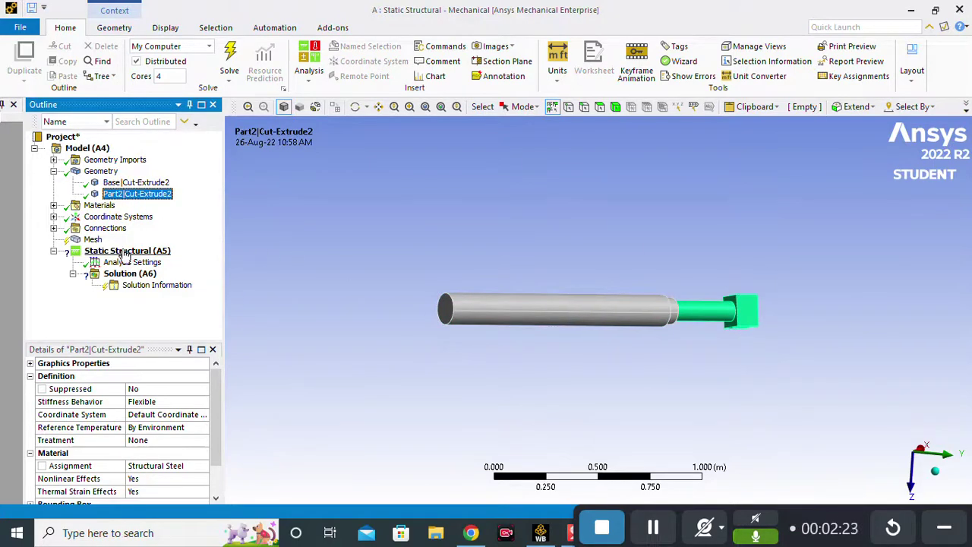
Step: Generate the mesh with the default settings and inspect it on both bodies
click(89, 240)
right_click(88, 241)
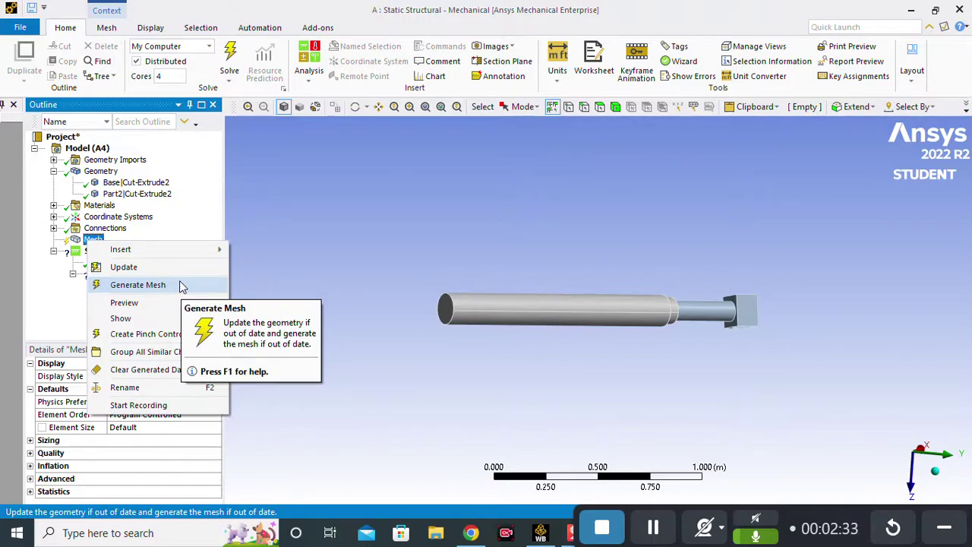
mouse_move(201, 249)
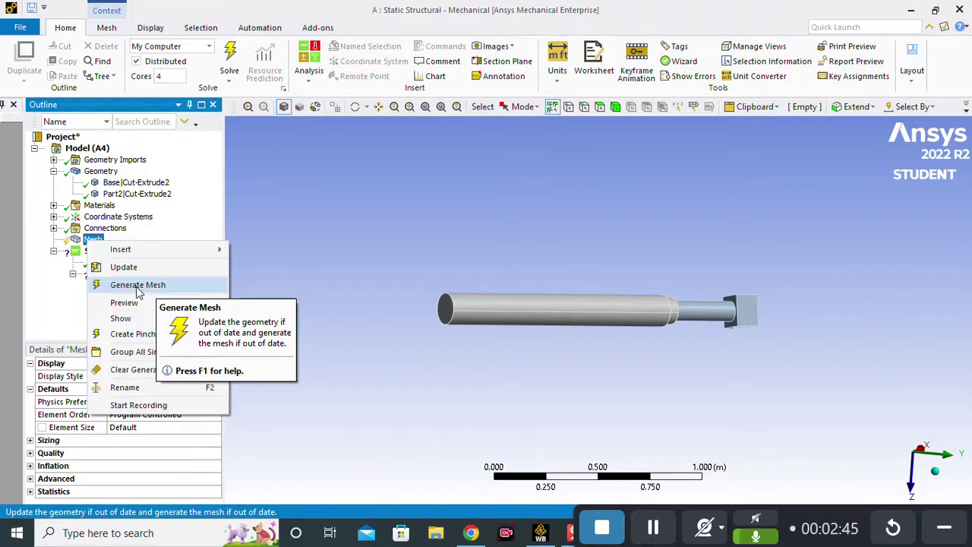
click(144, 293)
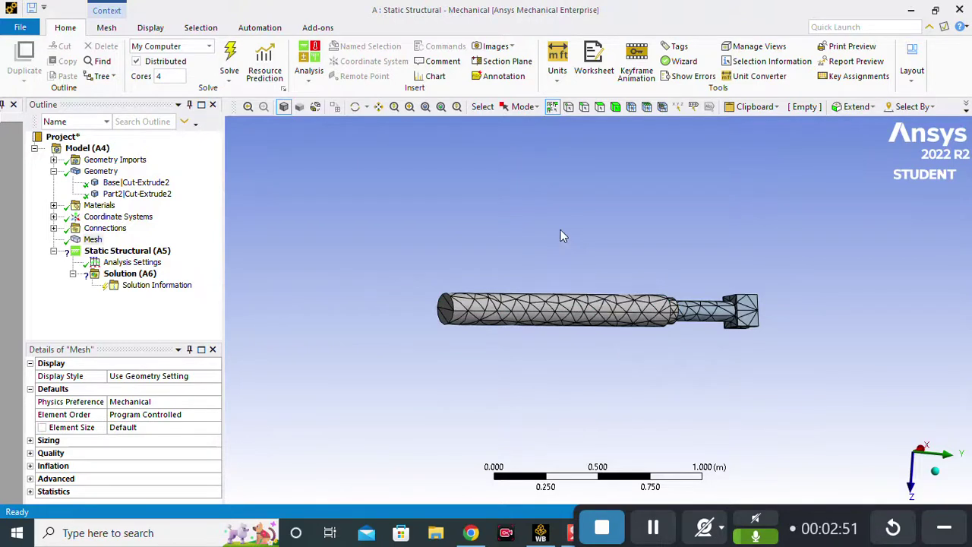
middle_drag(521, 233, 879, 382)
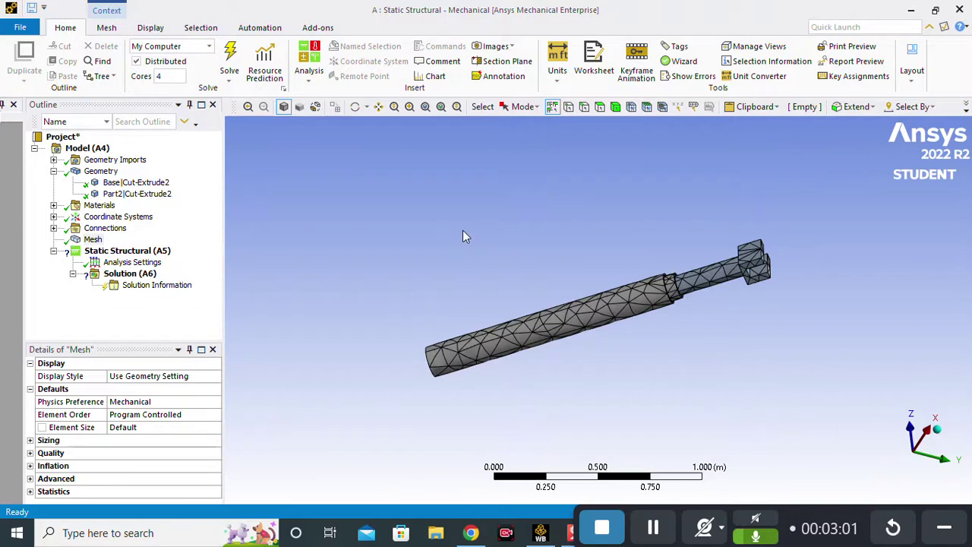
middle_drag(458, 226, 565, 361)
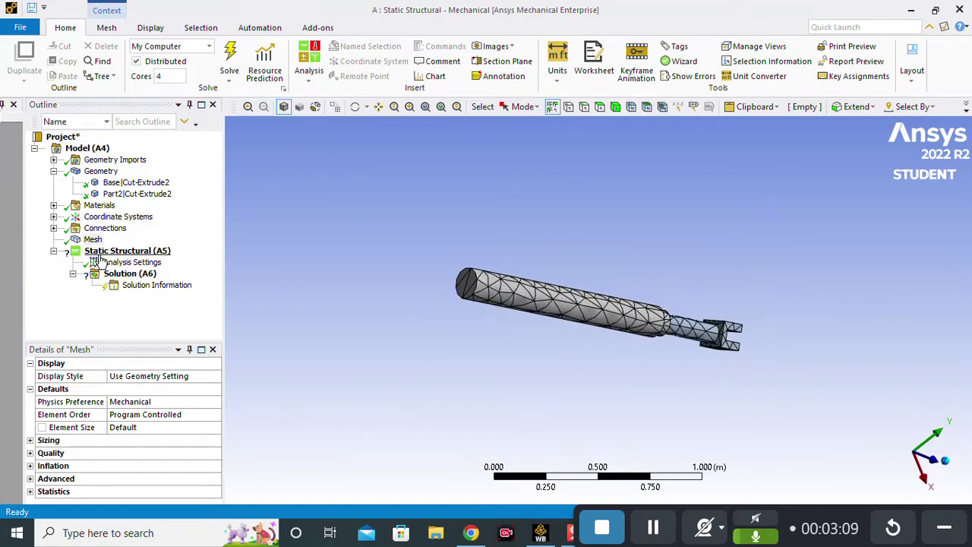
Step: Add a fixed support to the static structural analysis, scoped to the flat circular end face of the cylinder base
click(134, 264)
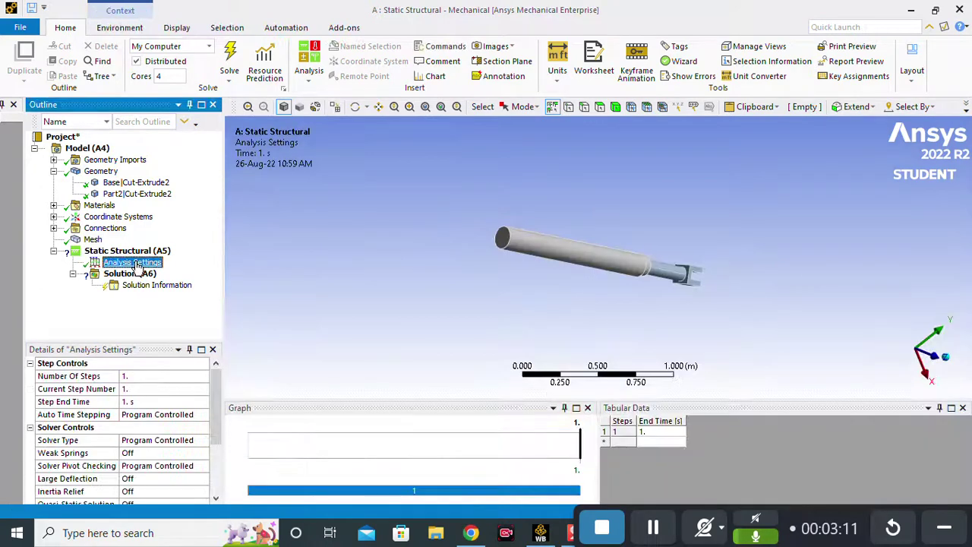
right_click(135, 264)
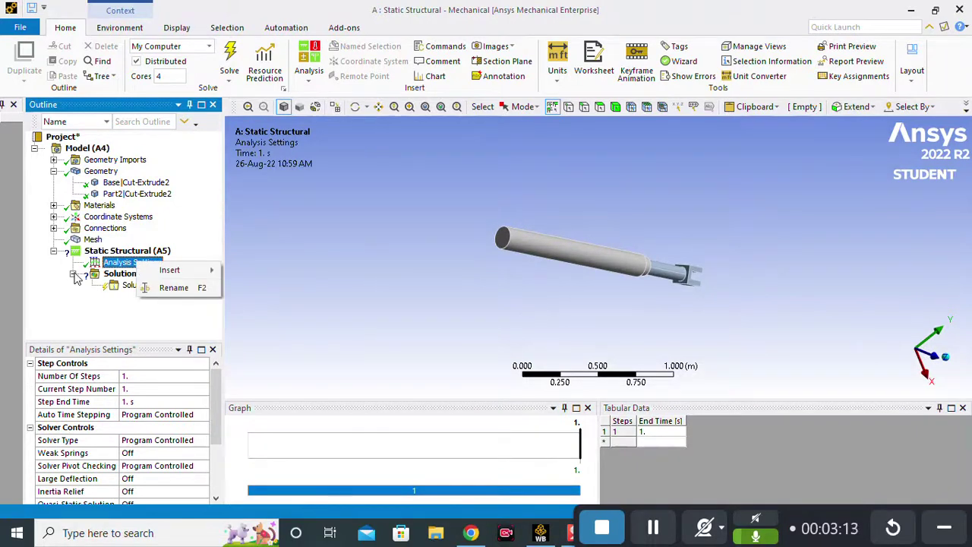
click(129, 252)
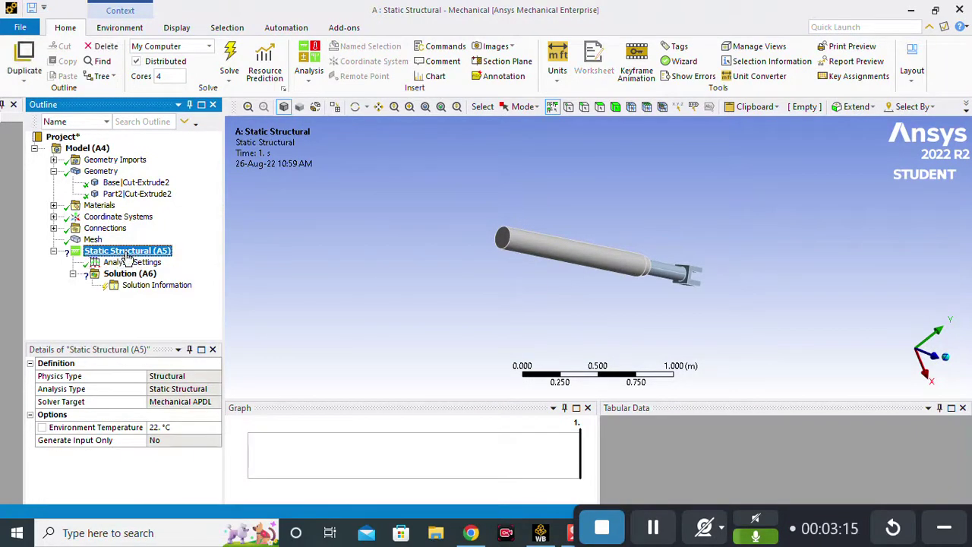
right_click(144, 254)
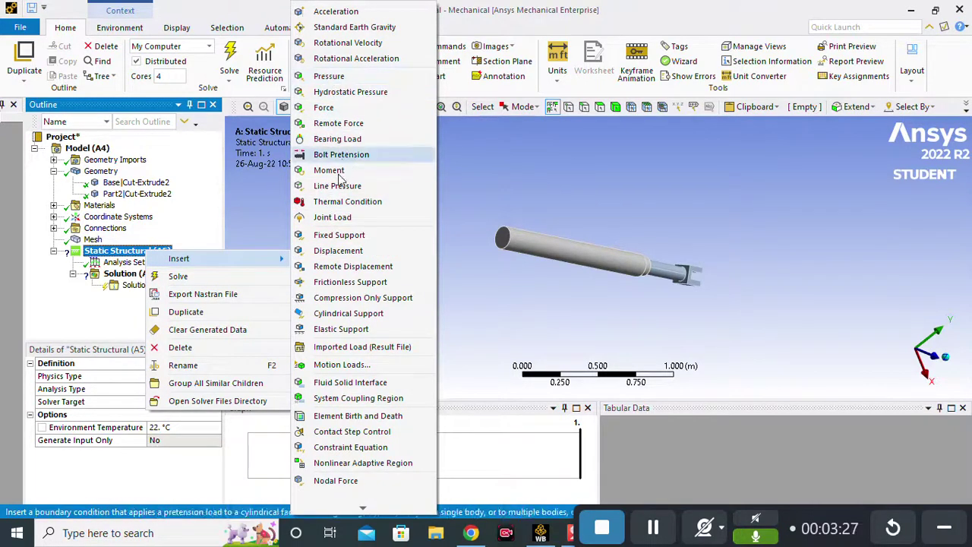
click(332, 236)
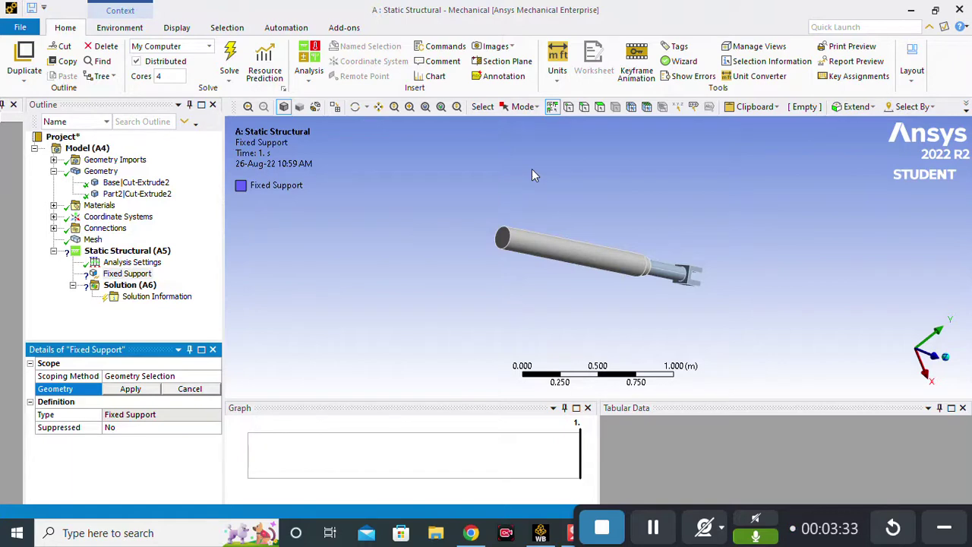
click(600, 108)
click(501, 247)
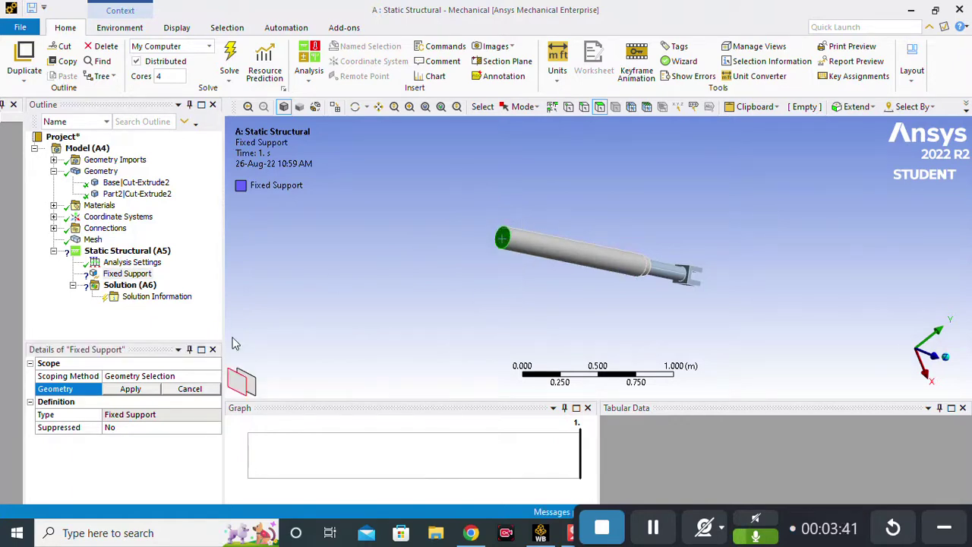
click(132, 391)
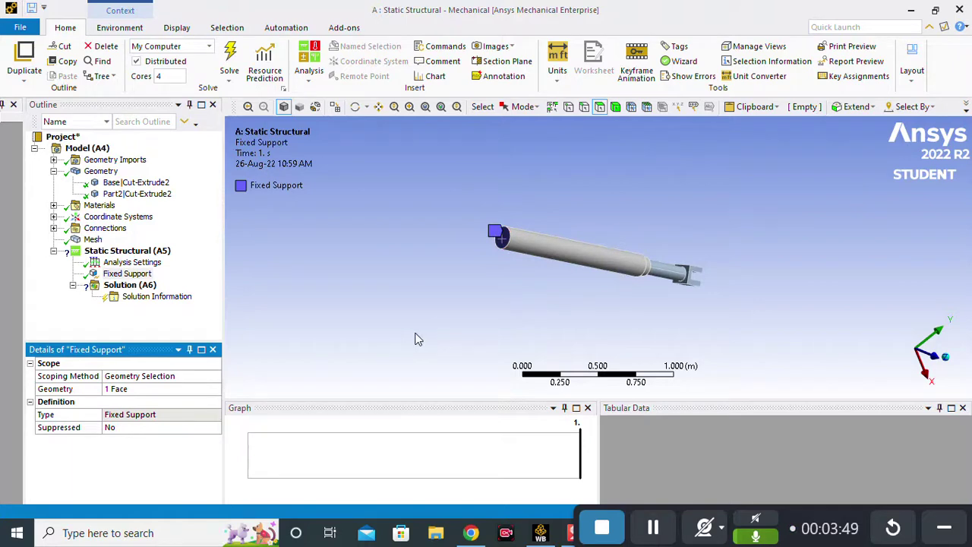
middle_drag(475, 269, 257, 229)
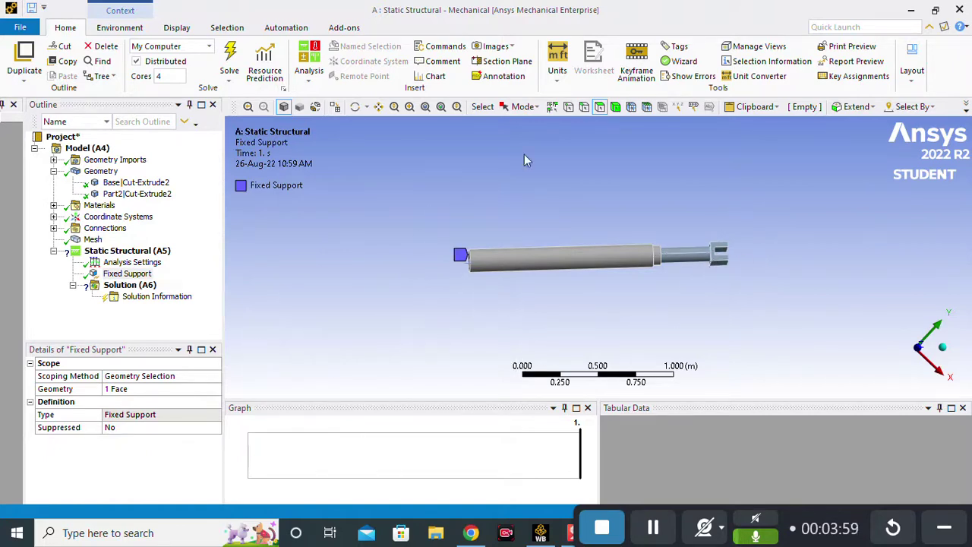
click(616, 108)
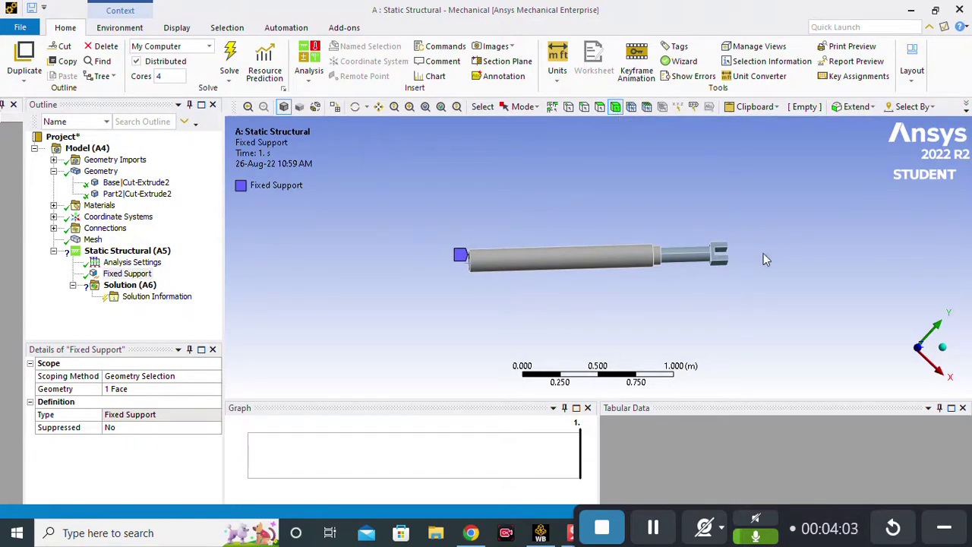
click(722, 259)
middle_drag(767, 283, 471, 315)
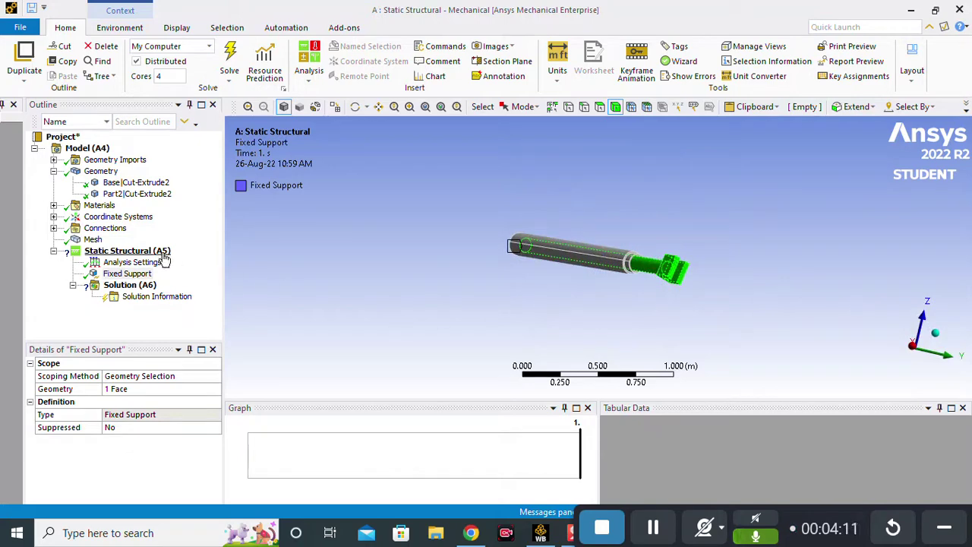
click(127, 252)
right_click(127, 251)
mouse_move(201, 256)
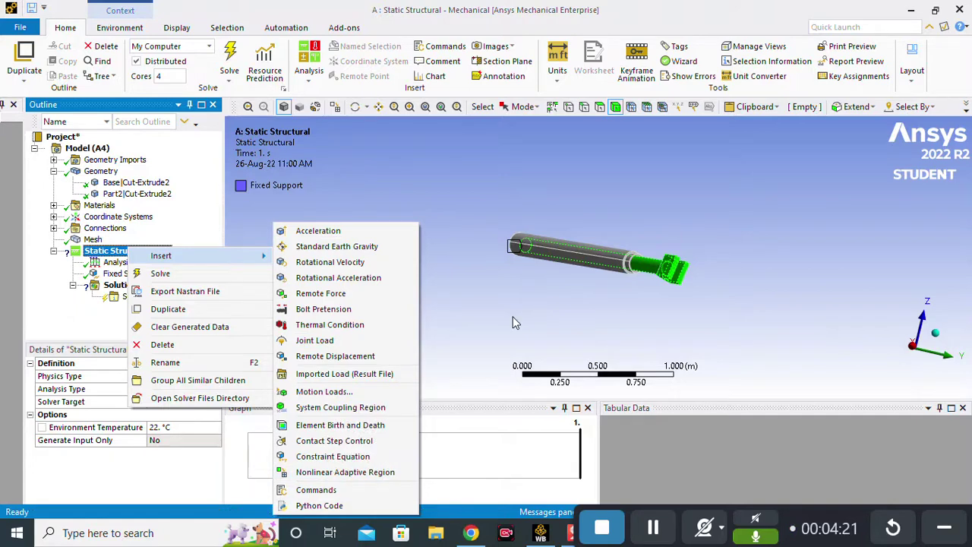
click(780, 211)
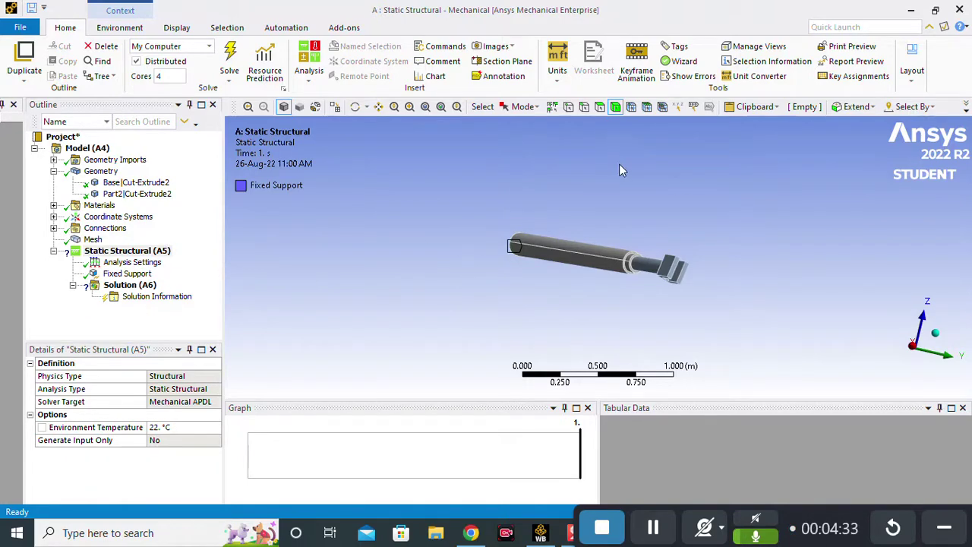
Step: Add a force to the static structural analysis, scoped to all the faces of the piston rod and its forked end
right_click(137, 259)
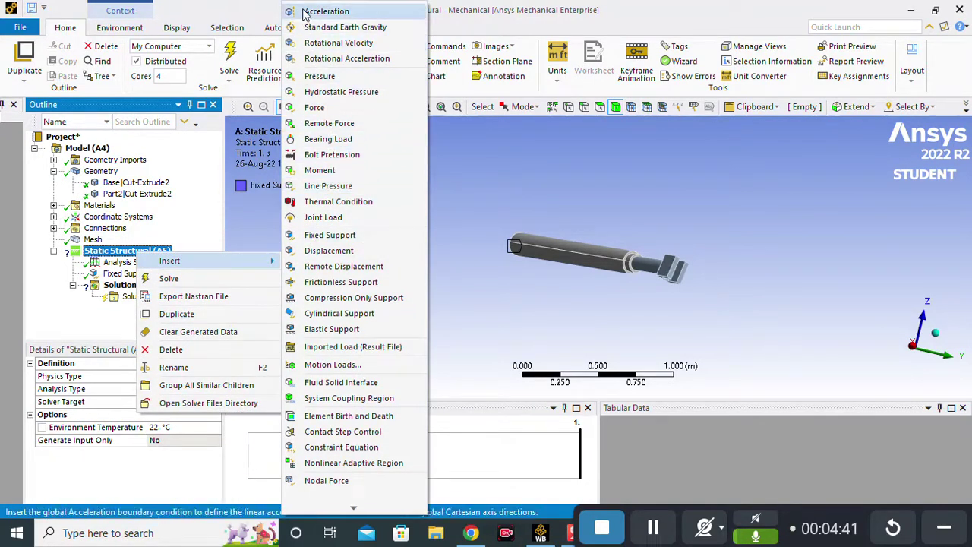
click(314, 108)
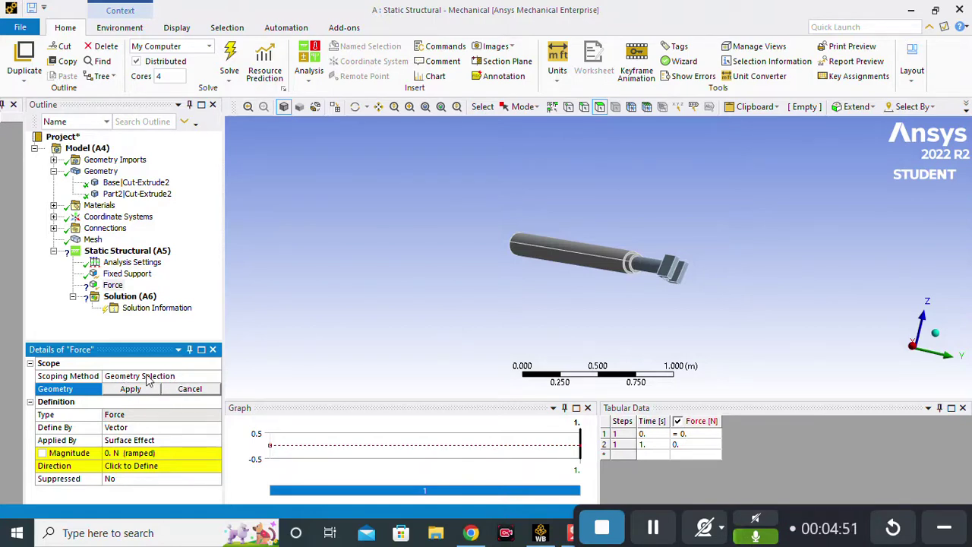
click(600, 107)
click(644, 272)
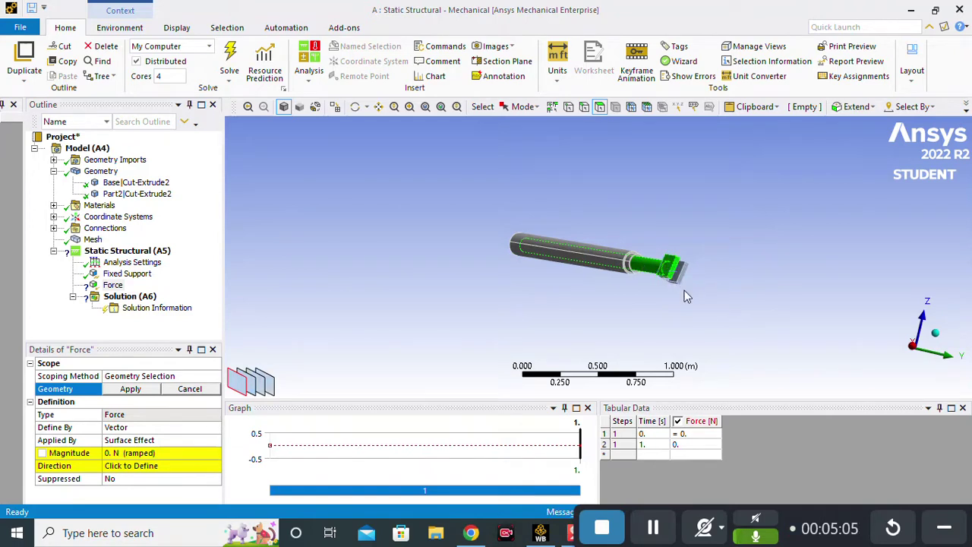
middle_drag(760, 258, 553, 207)
click(553, 209)
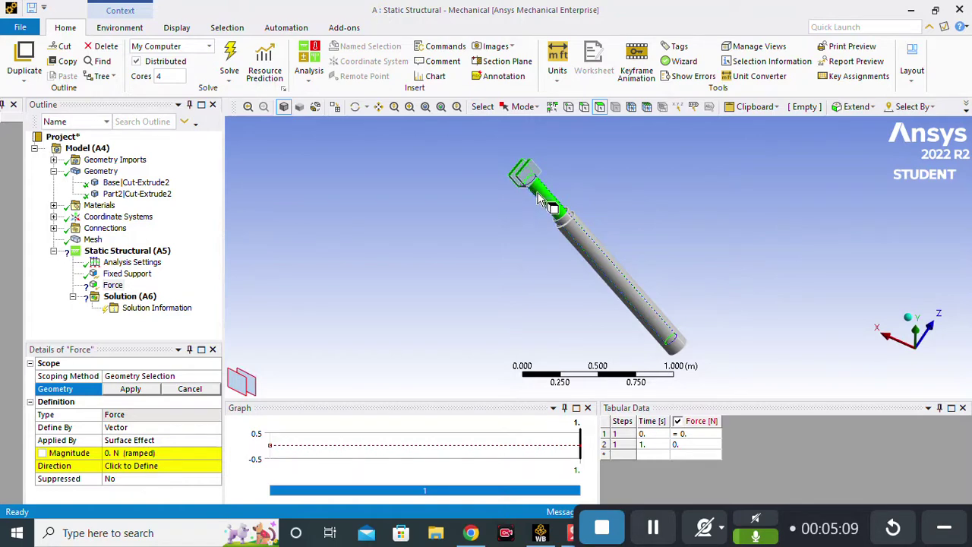
middle_drag(494, 258, 584, 262)
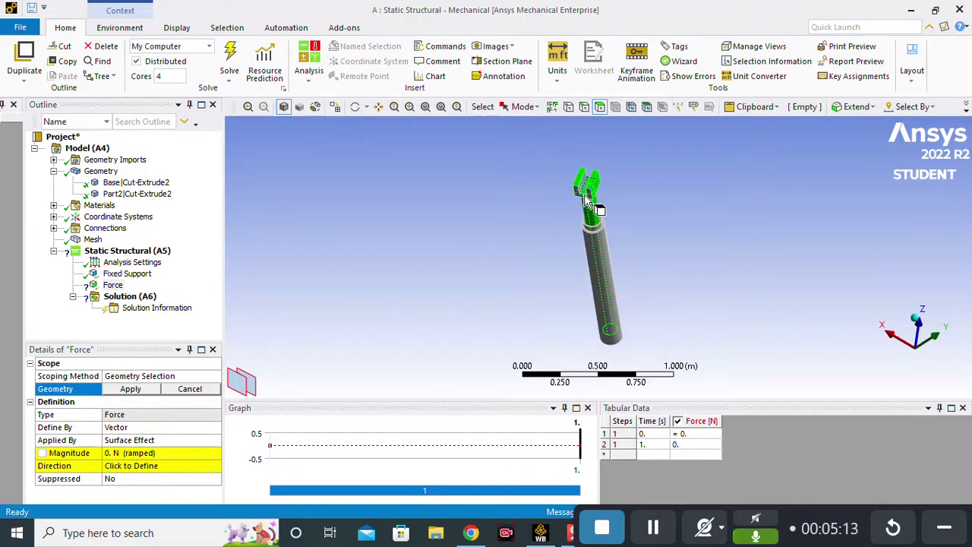
middle_drag(562, 234, 590, 190)
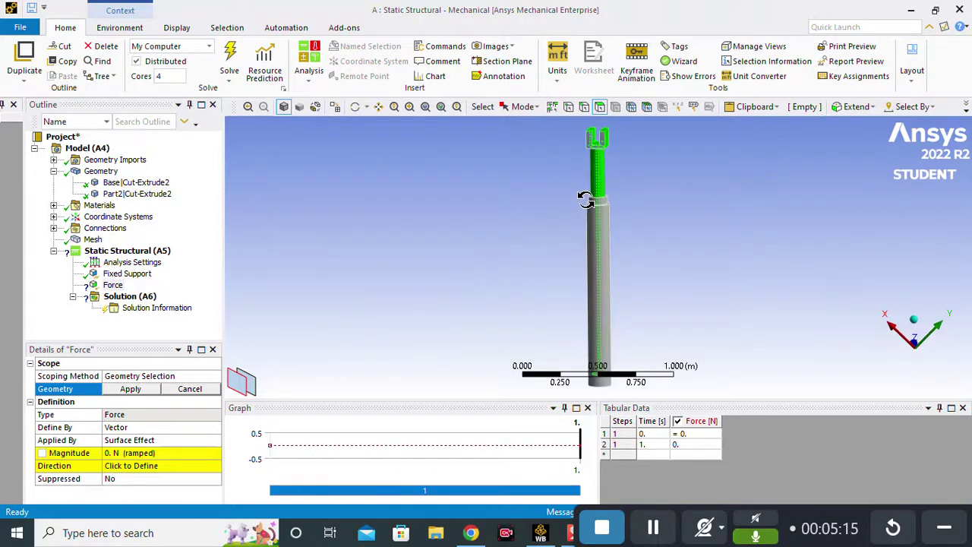
middle_drag(521, 217, 527, 311)
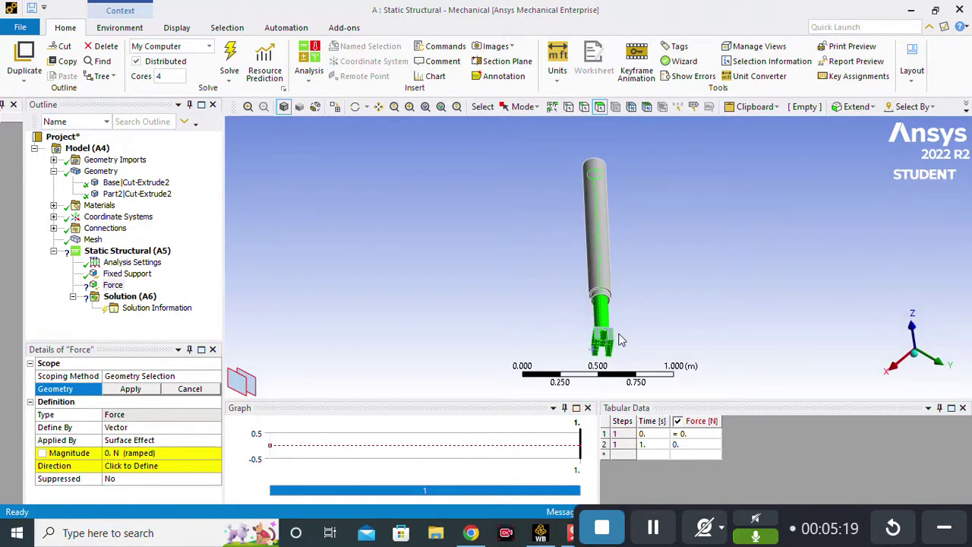
middle_drag(606, 344, 714, 224)
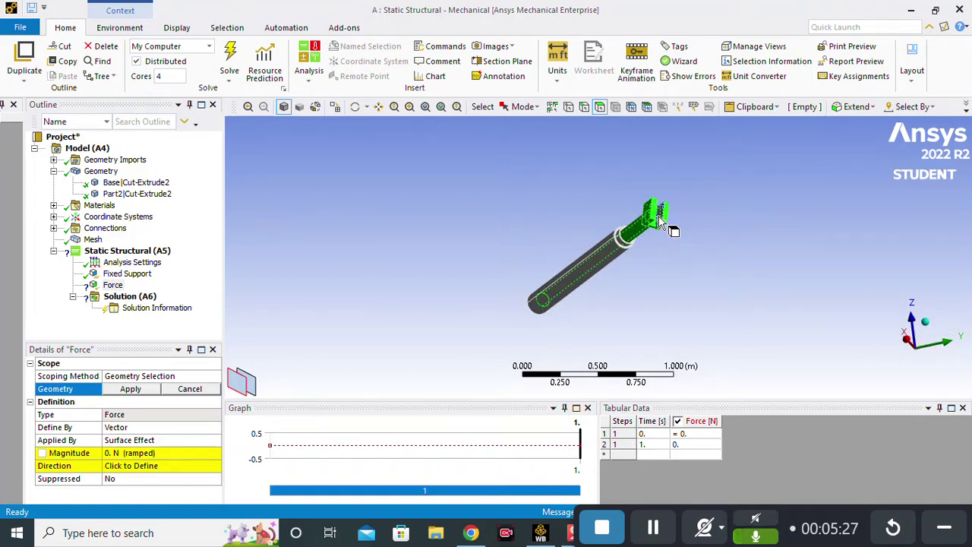
middle_drag(697, 224, 834, 275)
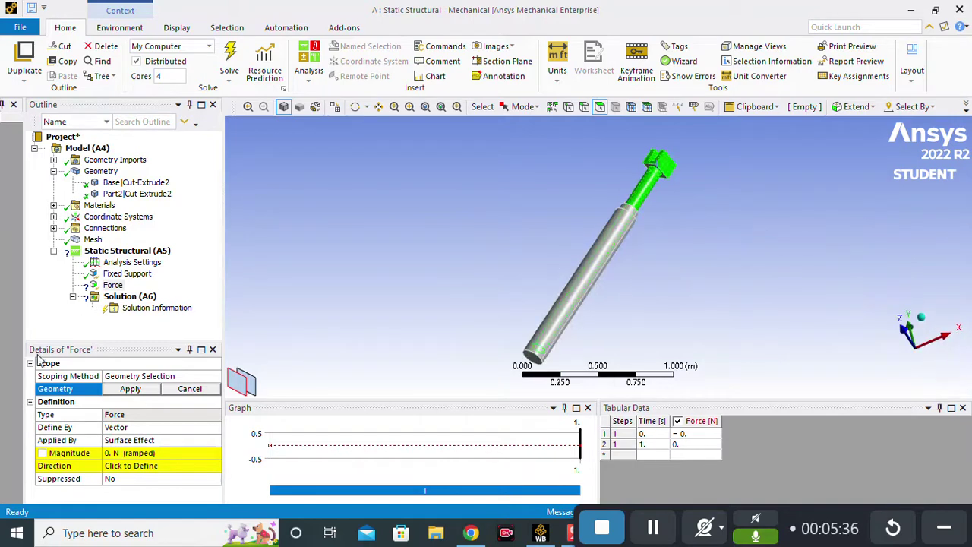
click(131, 389)
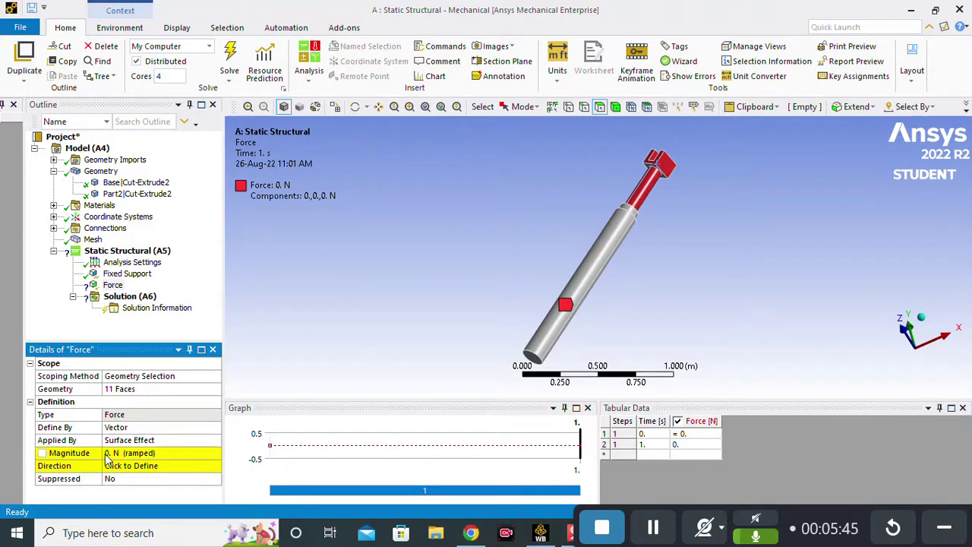
Step: Set the force magnitude to 450000 N and direct it along the cylinder axis towards the forked rod end
click(132, 454)
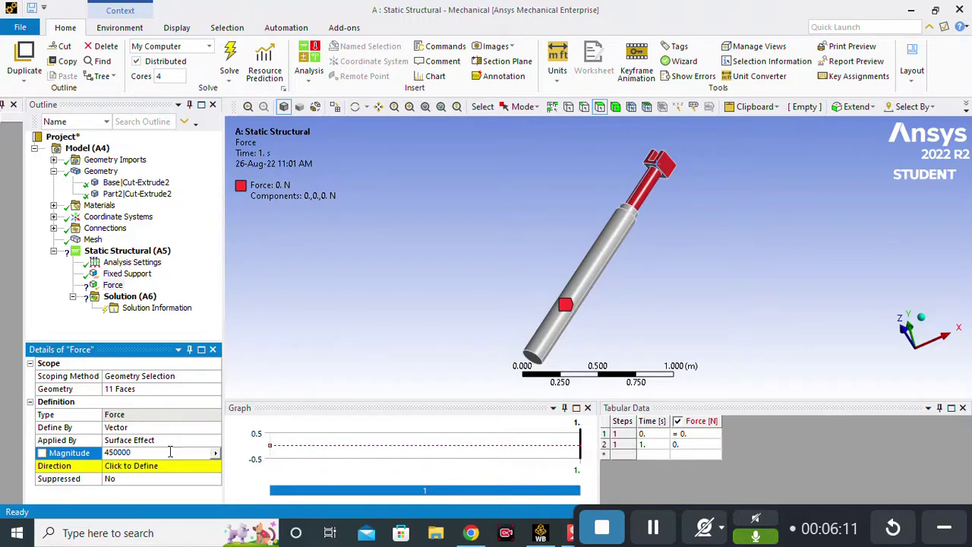
click(144, 466)
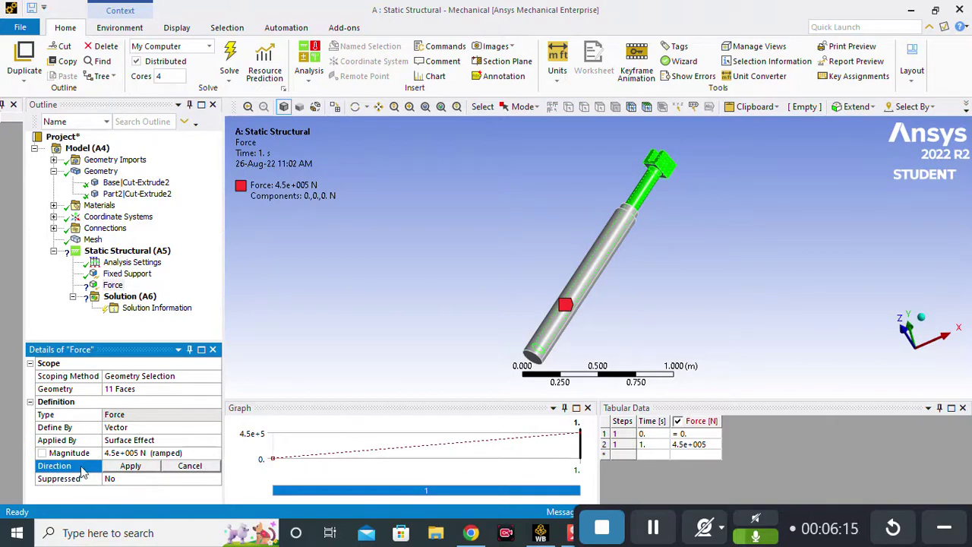
click(566, 310)
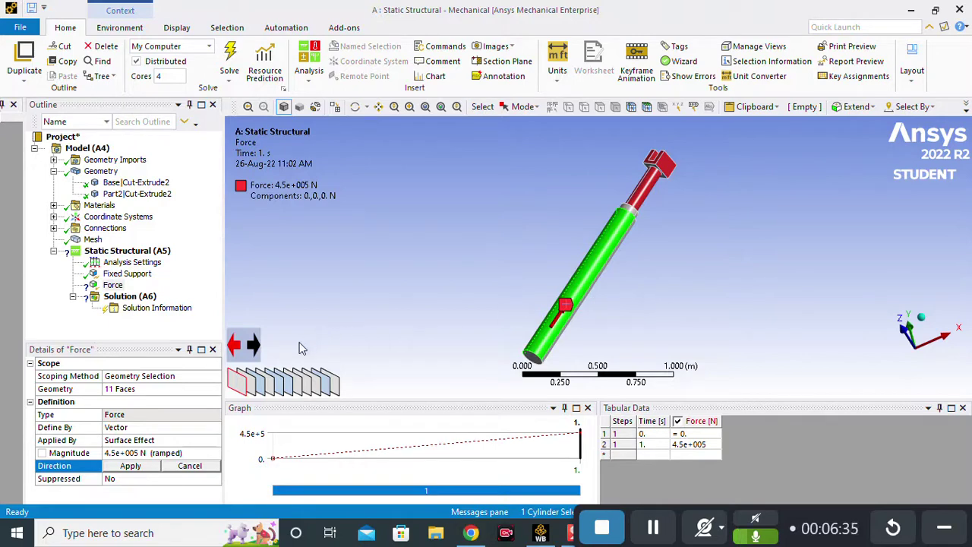
click(253, 345)
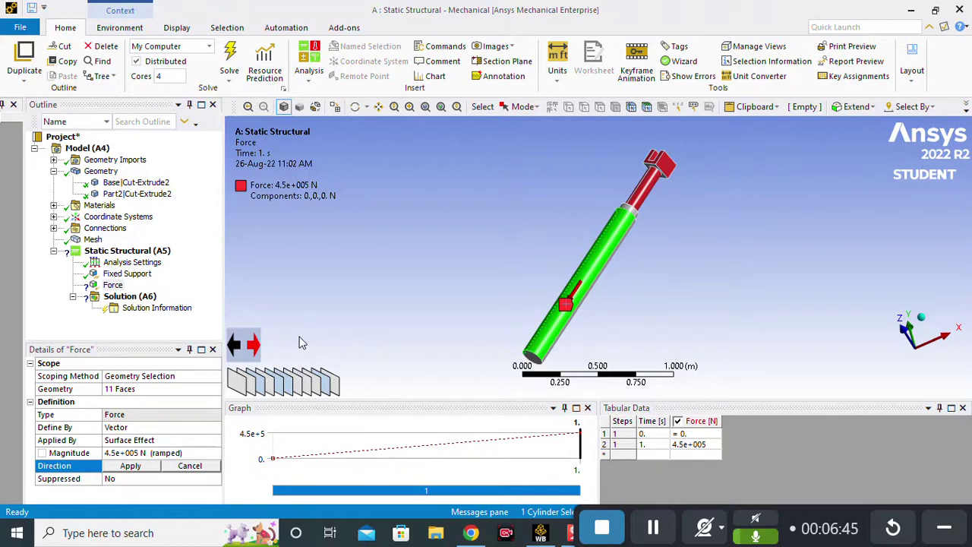
click(234, 348)
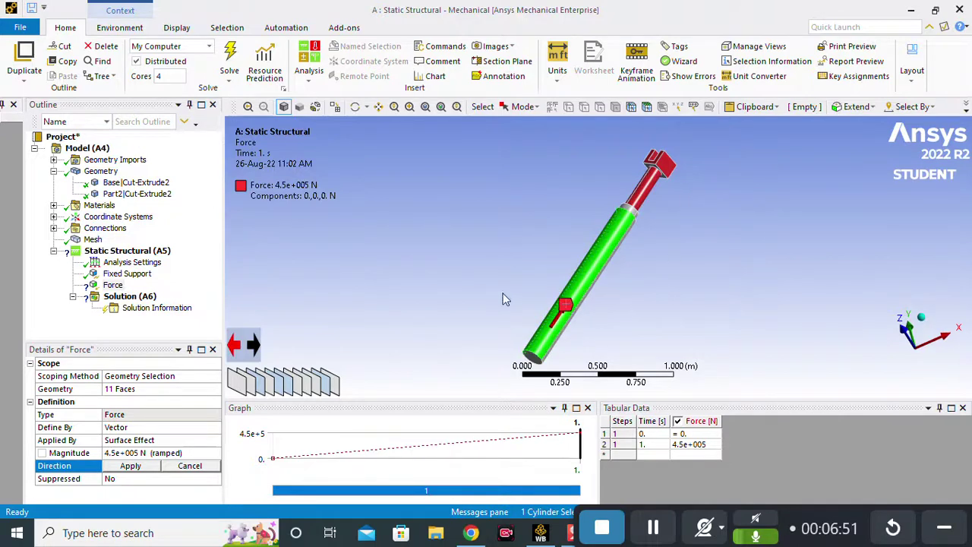
click(131, 466)
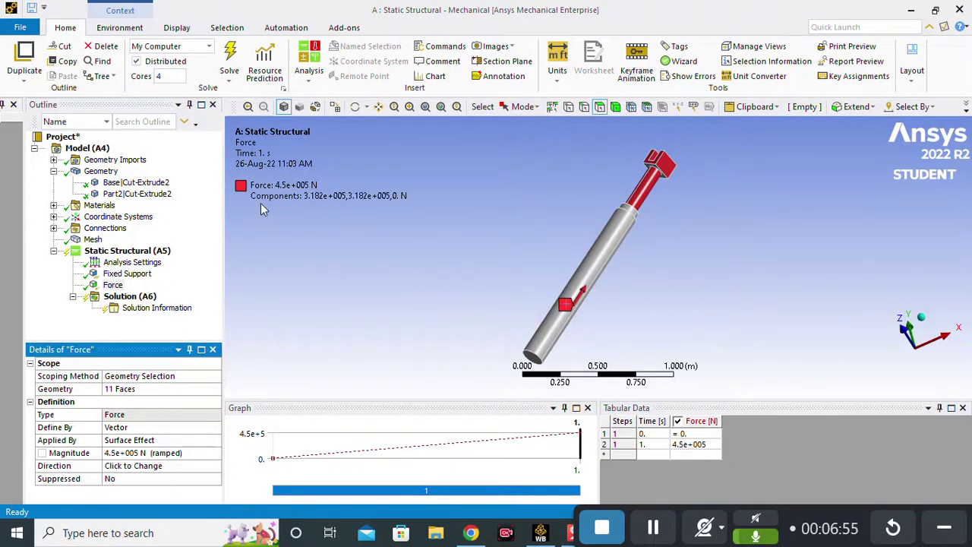
click(91, 240)
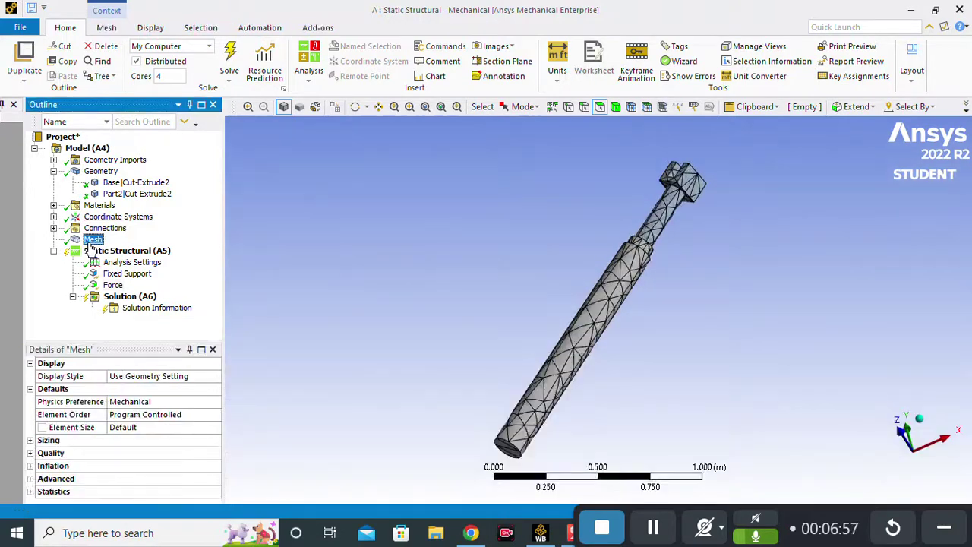
click(128, 274)
click(115, 286)
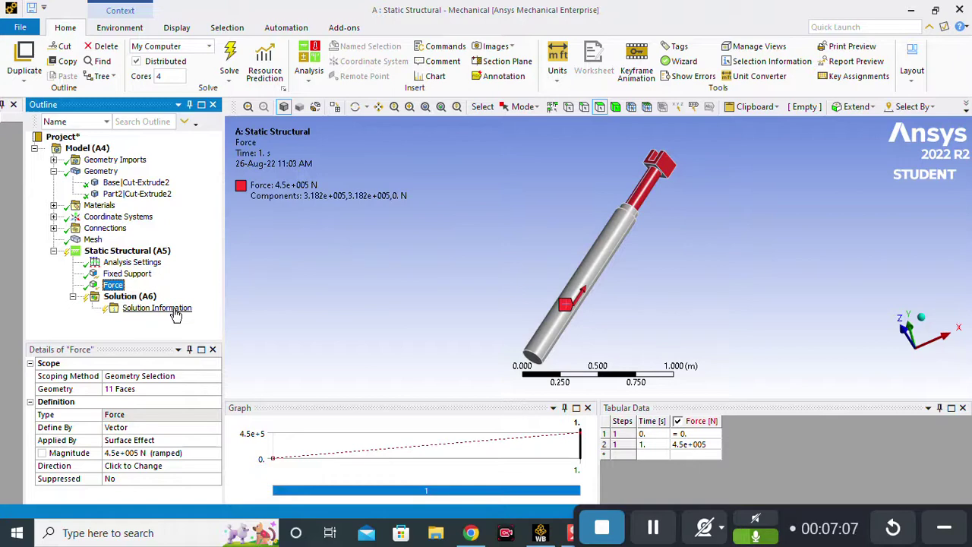
Step: Add Total Deformation and Equivalent (von-Mises) Stress results for all bodies to the solution
right_click(127, 299)
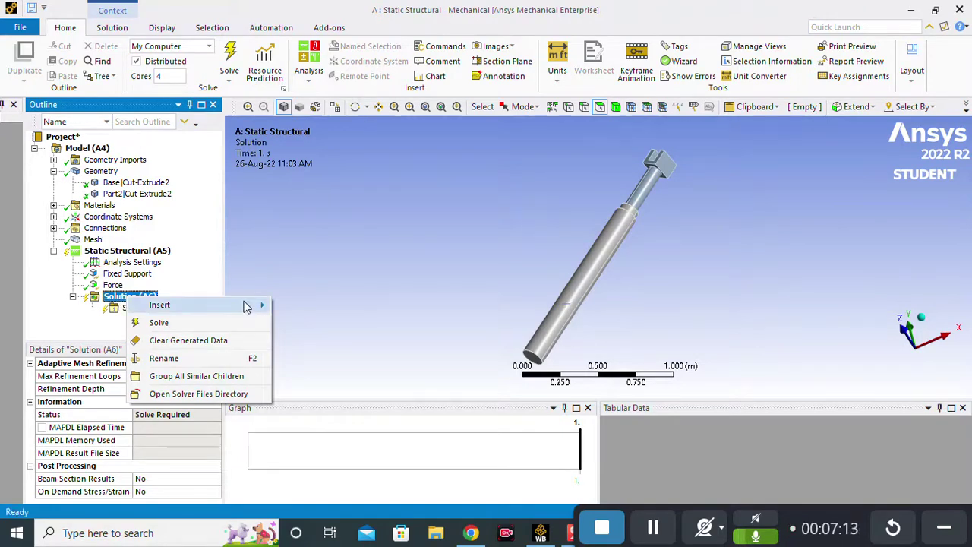
mouse_move(258, 304)
mouse_move(354, 232)
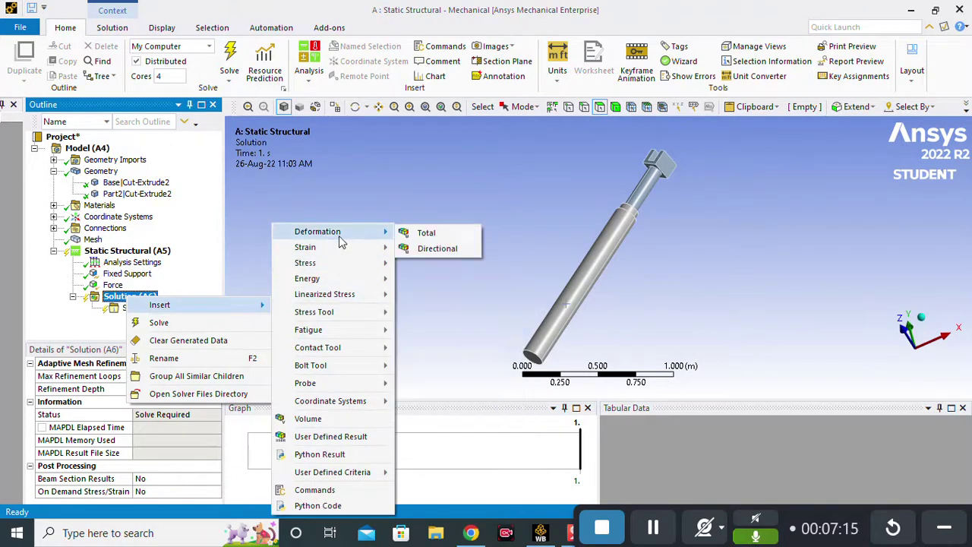
click(444, 235)
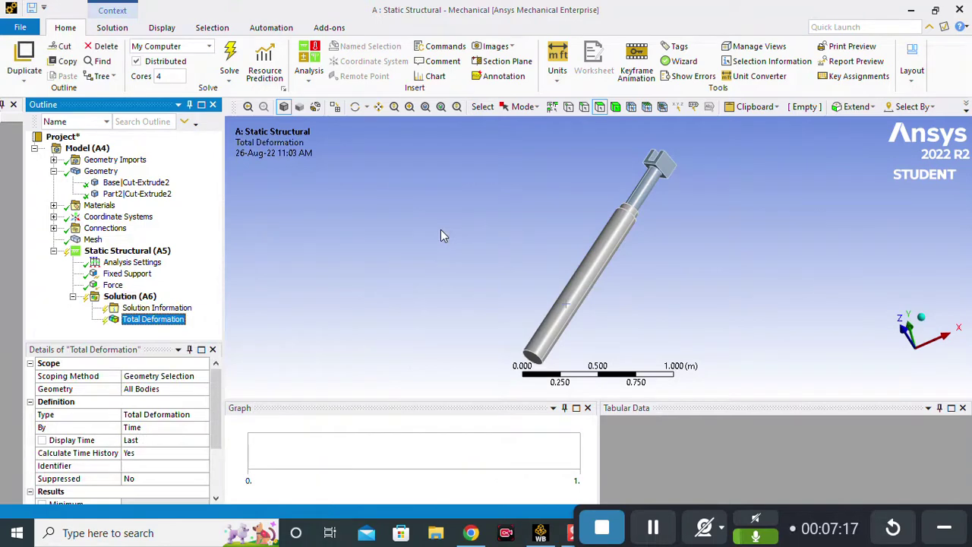
right_click(141, 298)
mouse_move(202, 303)
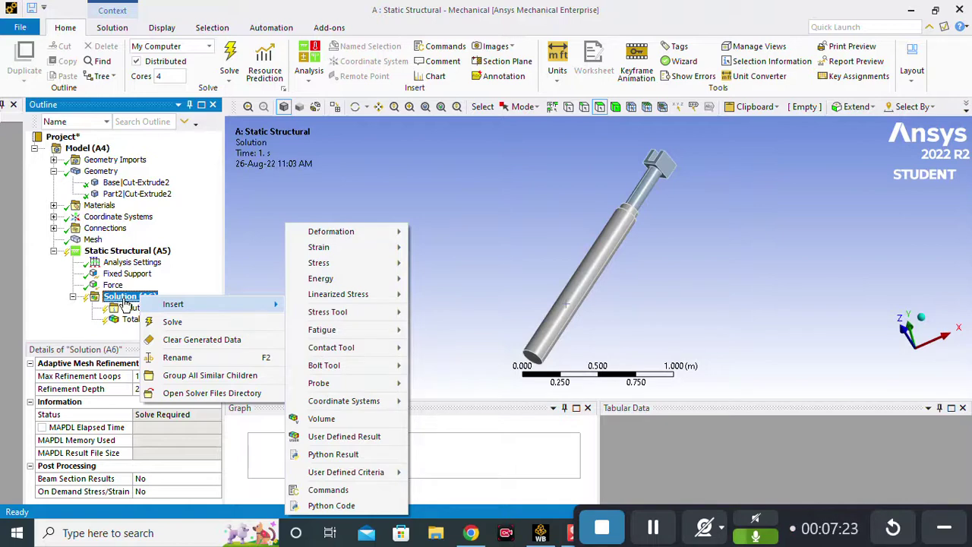
mouse_move(344, 265)
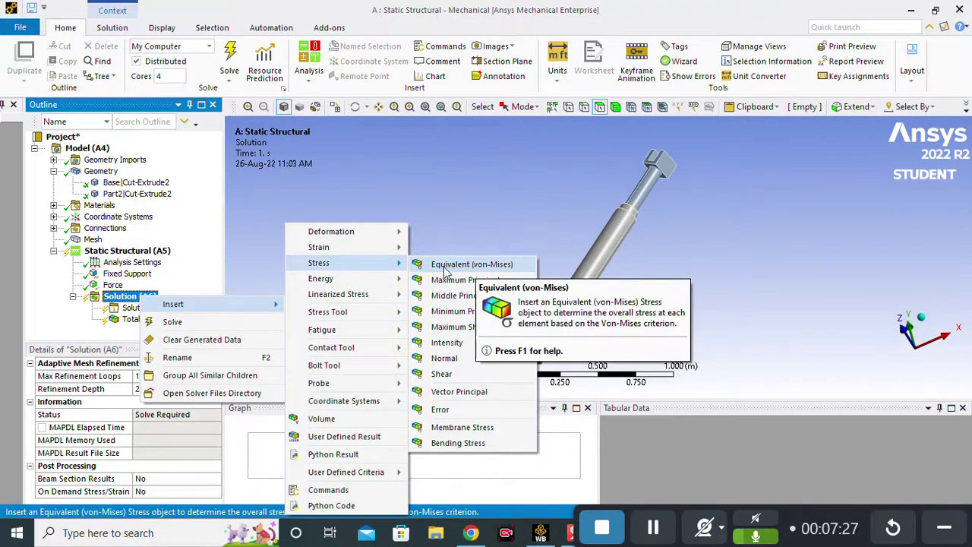
click(461, 266)
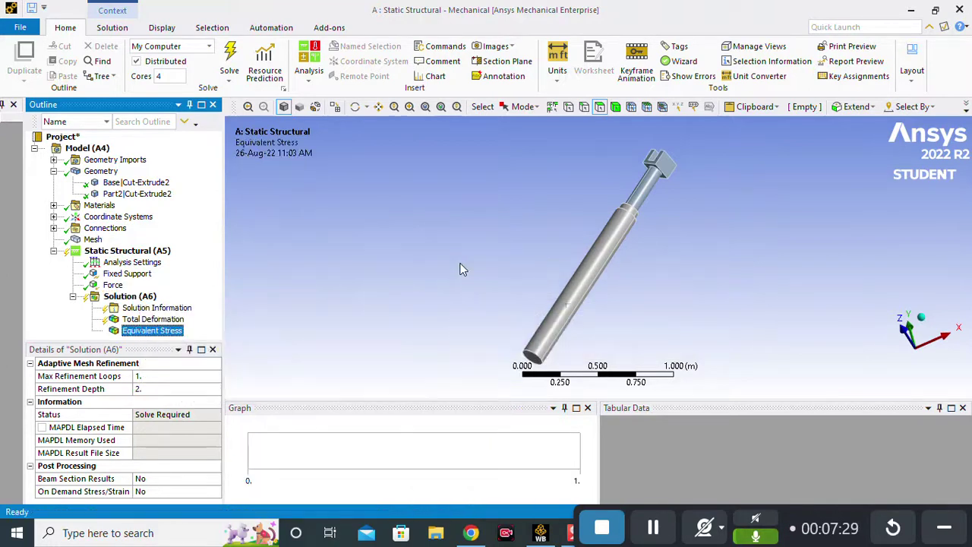
Step: Add a Shear Stress result in the XY component for all bodies to the solution
click(130, 297)
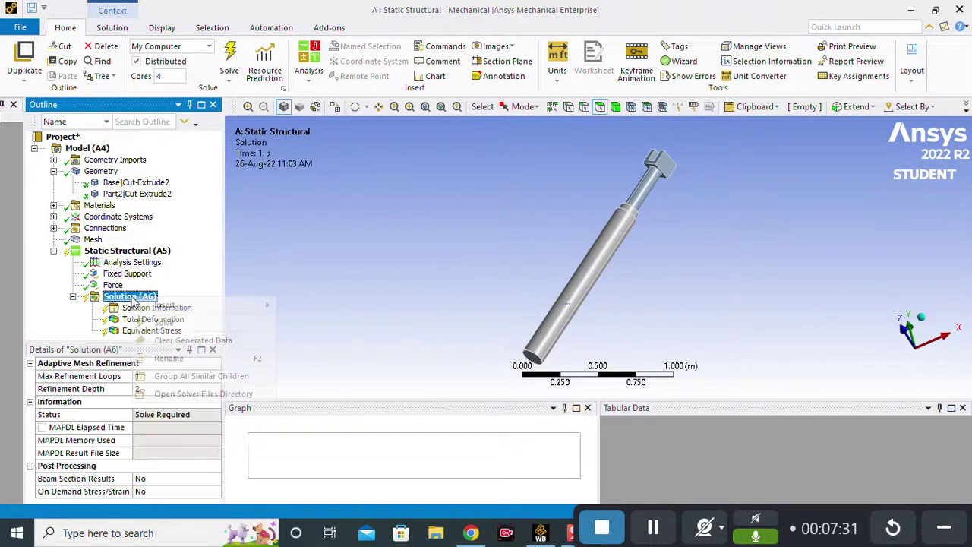
right_click(131, 296)
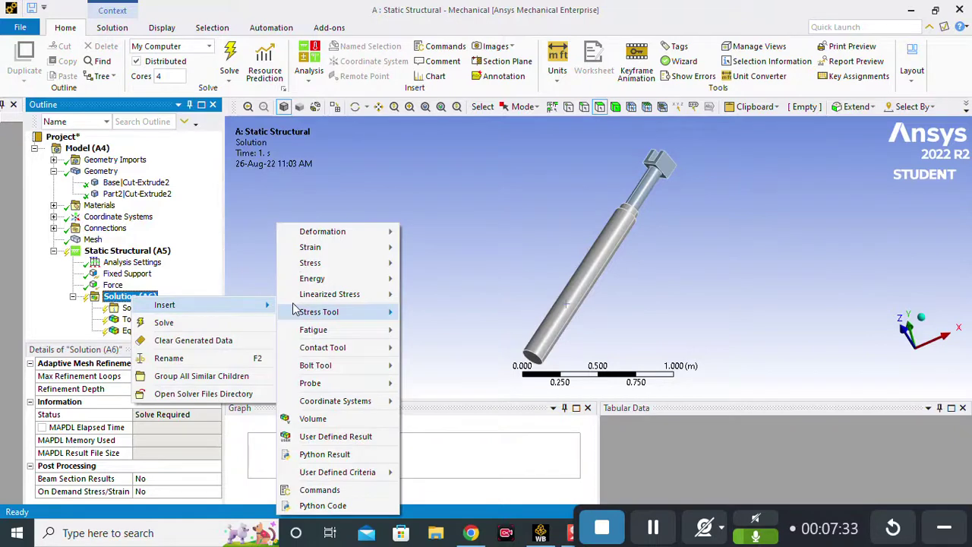
mouse_move(319, 268)
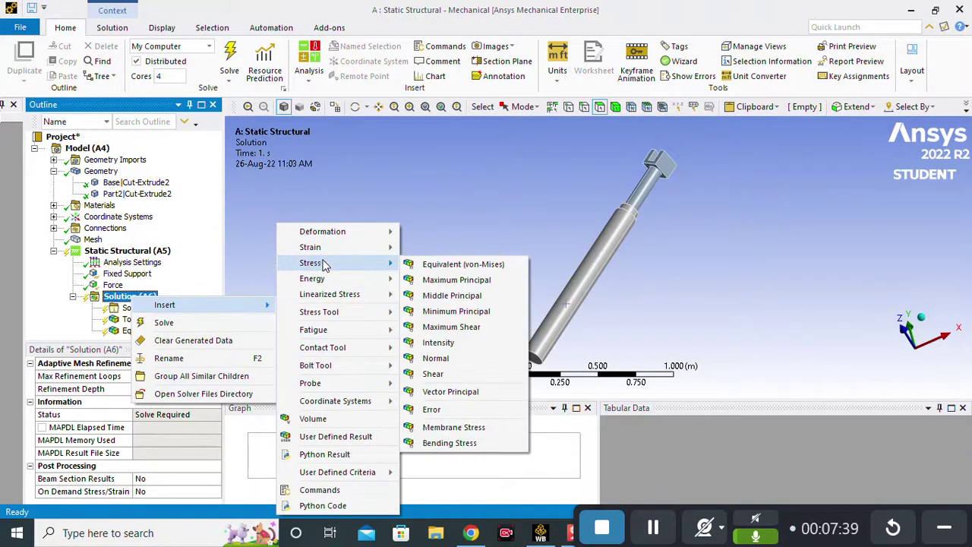
click(440, 376)
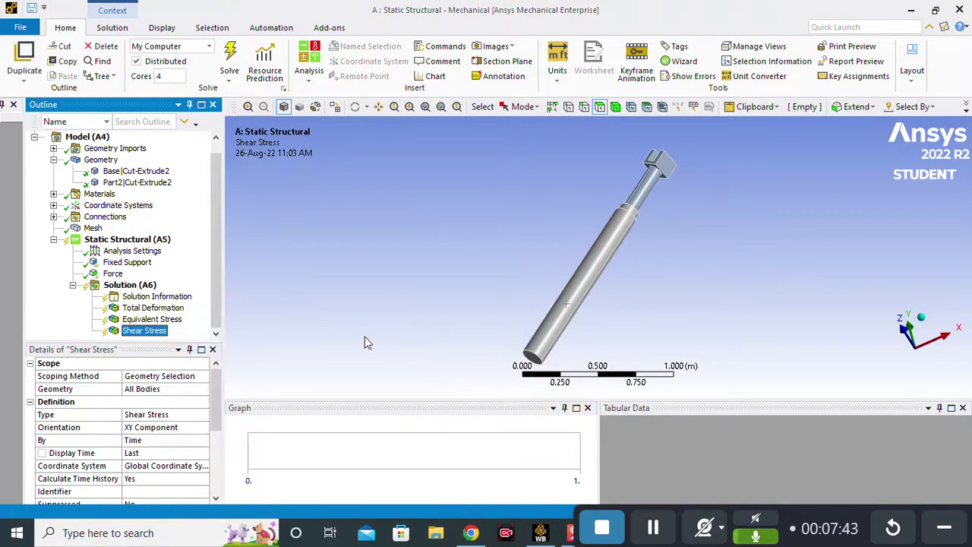
Step: Add a Stress Tool based on the Max Equivalent Stress theory to the solution and check its Safety Factor result item
right_click(144, 288)
mouse_move(266, 294)
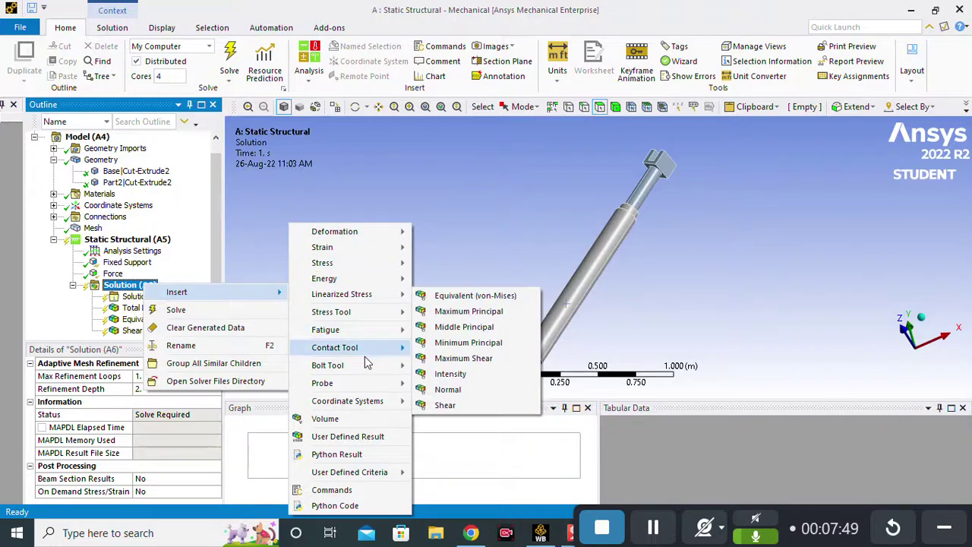
mouse_move(346, 316)
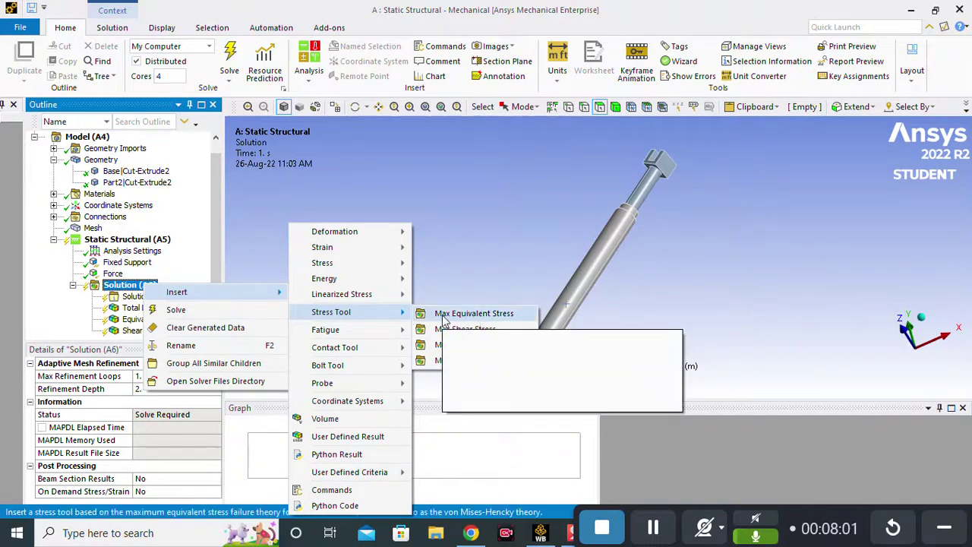
click(474, 313)
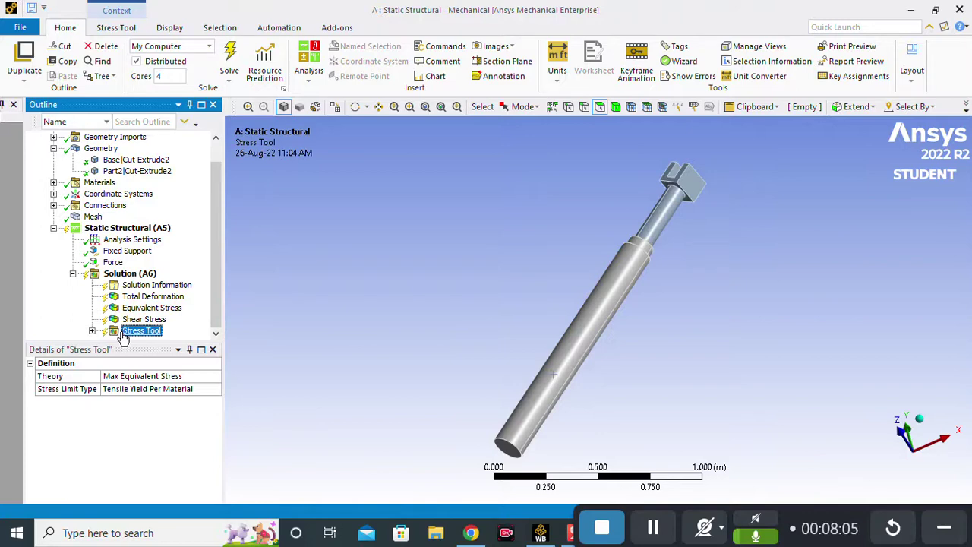
click(91, 331)
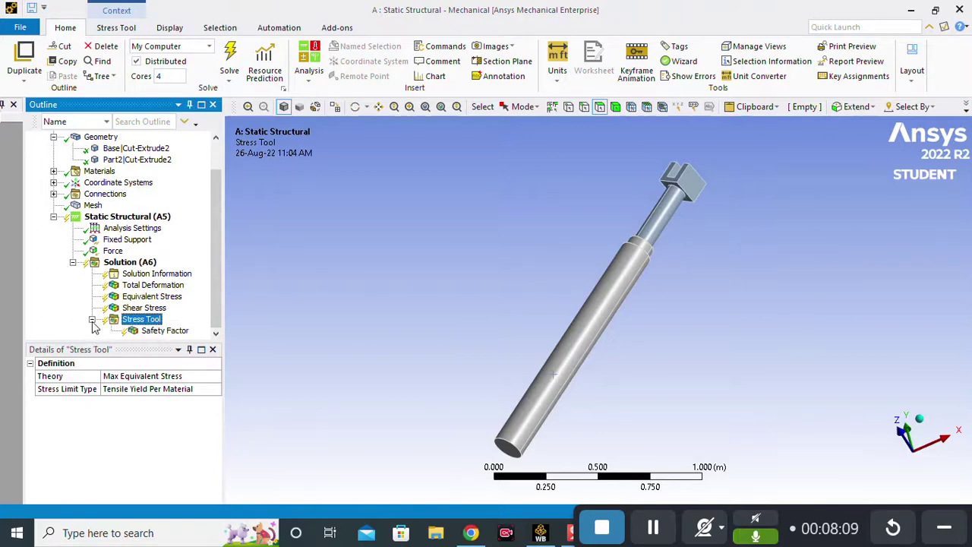
click(92, 319)
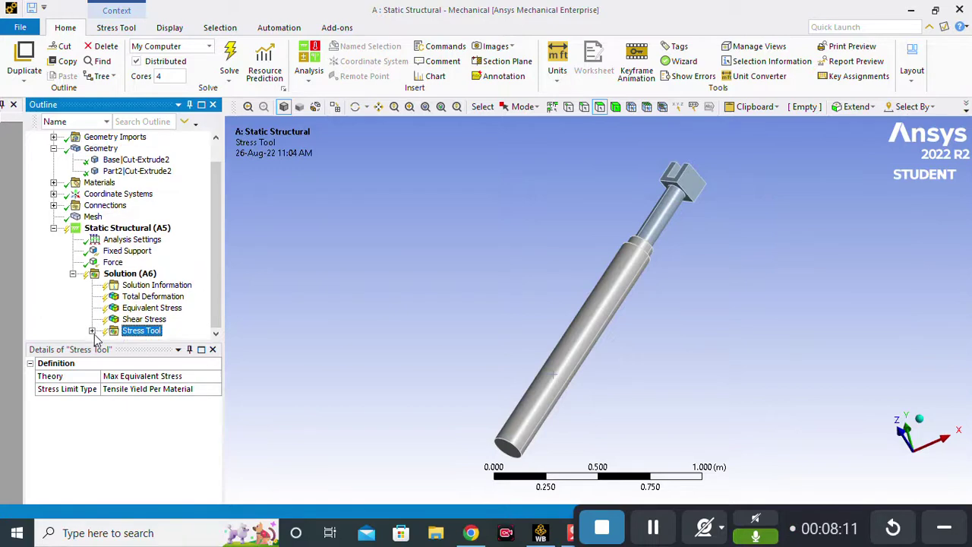
click(94, 331)
click(154, 332)
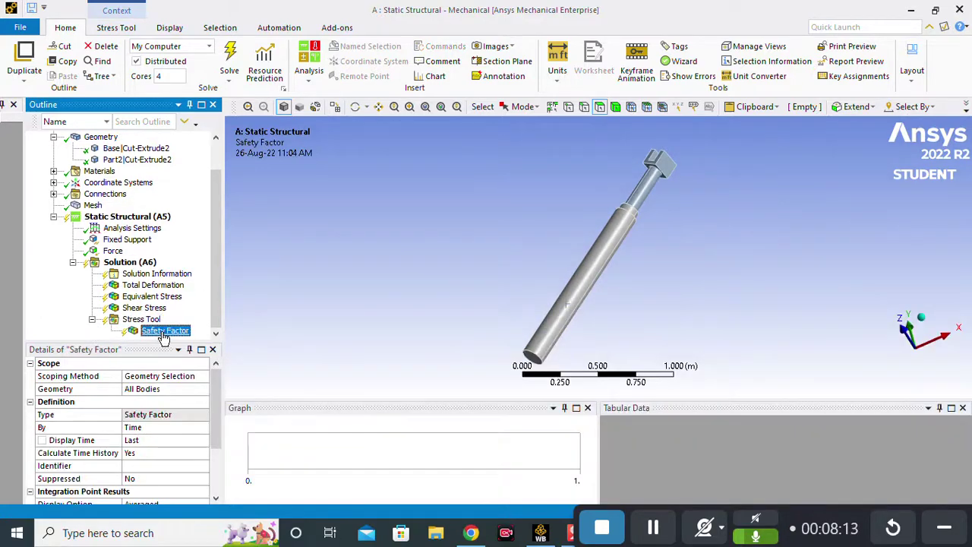
click(92, 320)
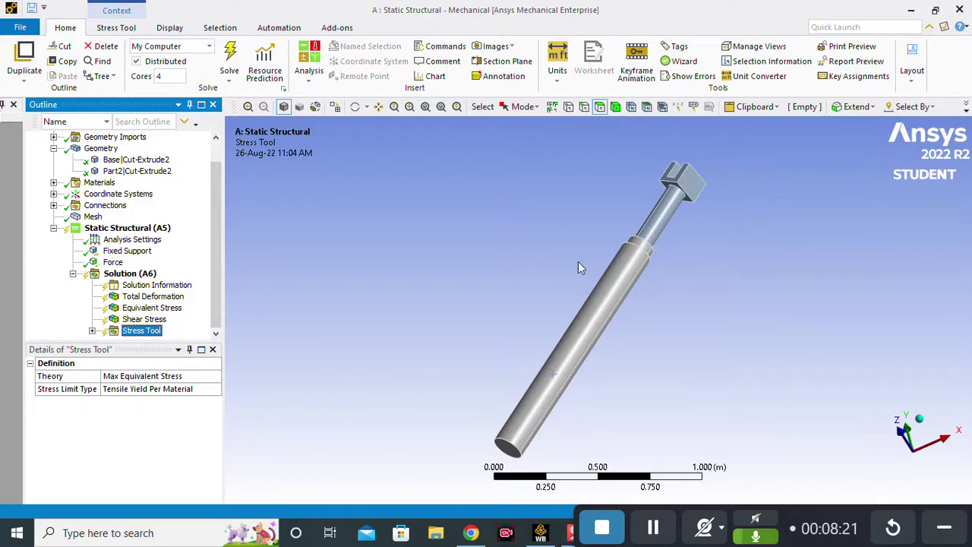
Step: Solve the static structural analysis with all defined results and display the Total Deformation contour
middle_drag(382, 289, 370, 262)
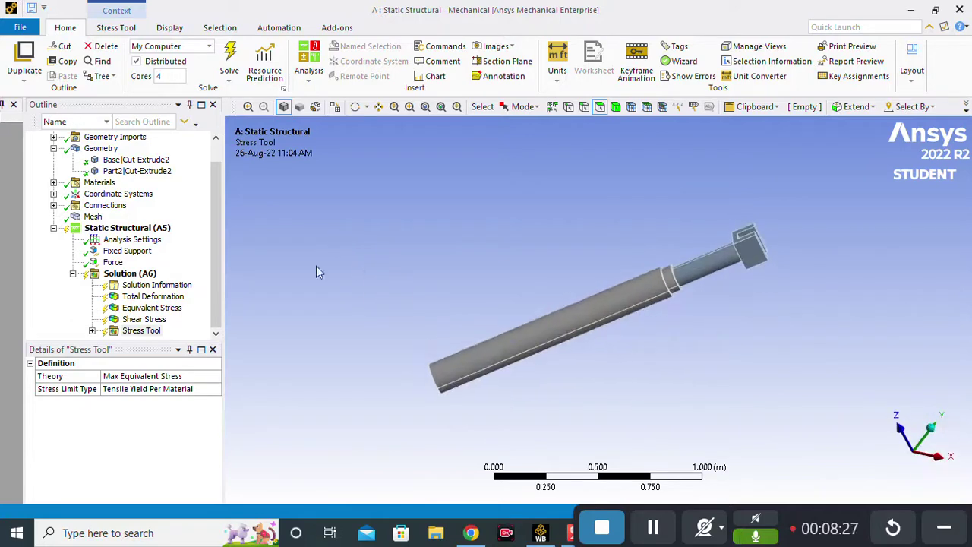
right_click(129, 275)
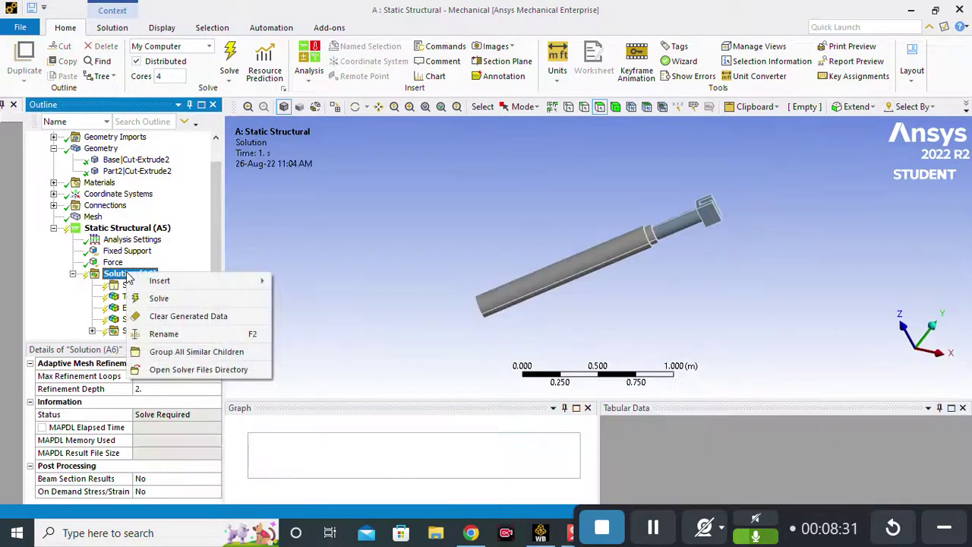
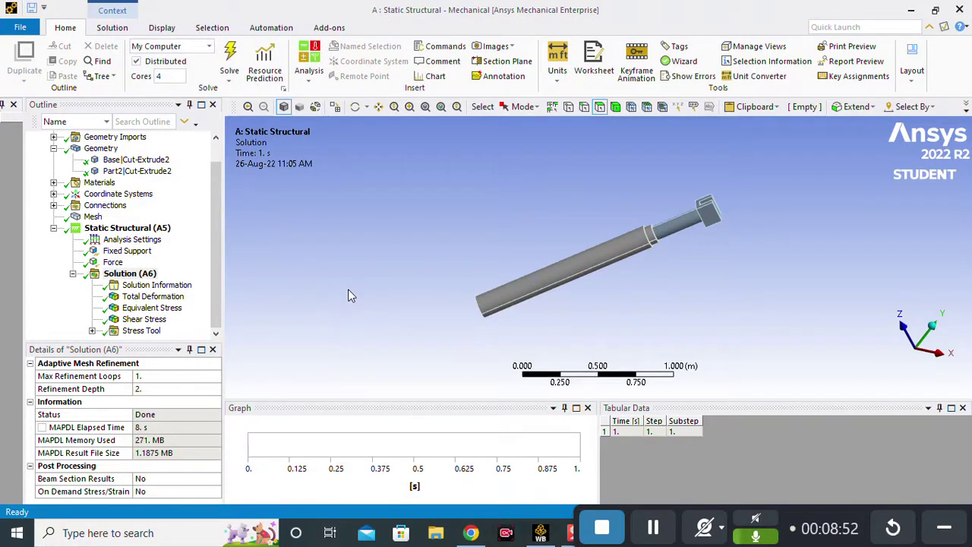
click(142, 298)
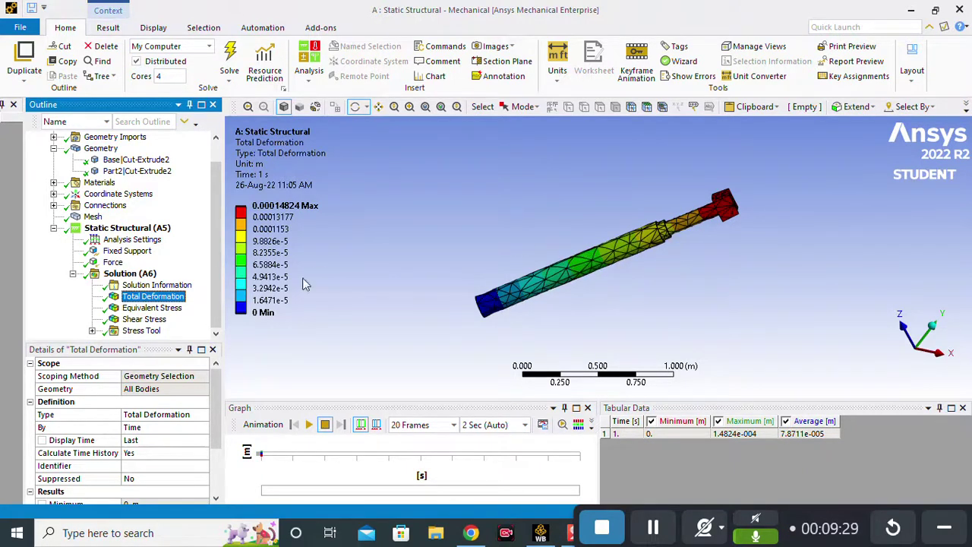
Step: Examine the solved Equivalent Stress, XY Shear Stress and Stress Tool Safety Factor contours on the piston assembly
click(150, 307)
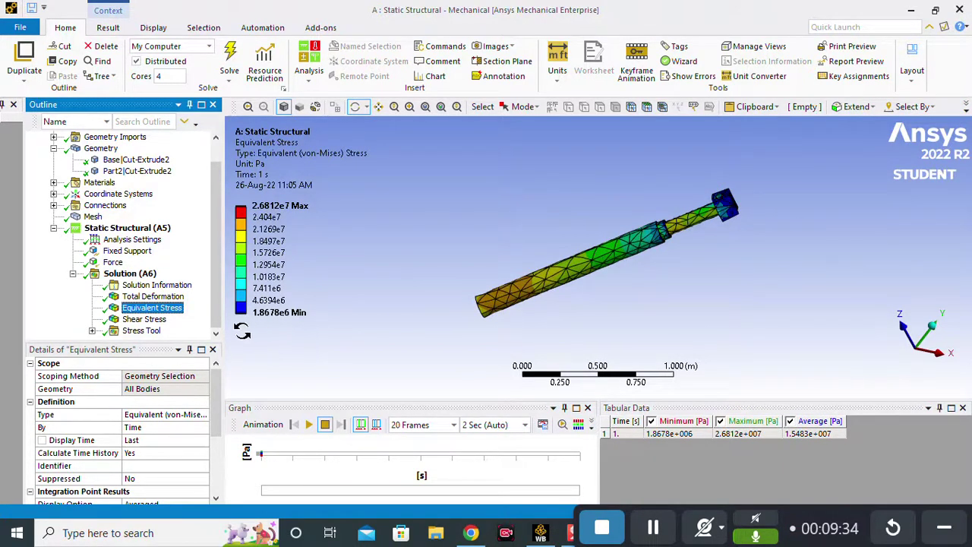
click(150, 319)
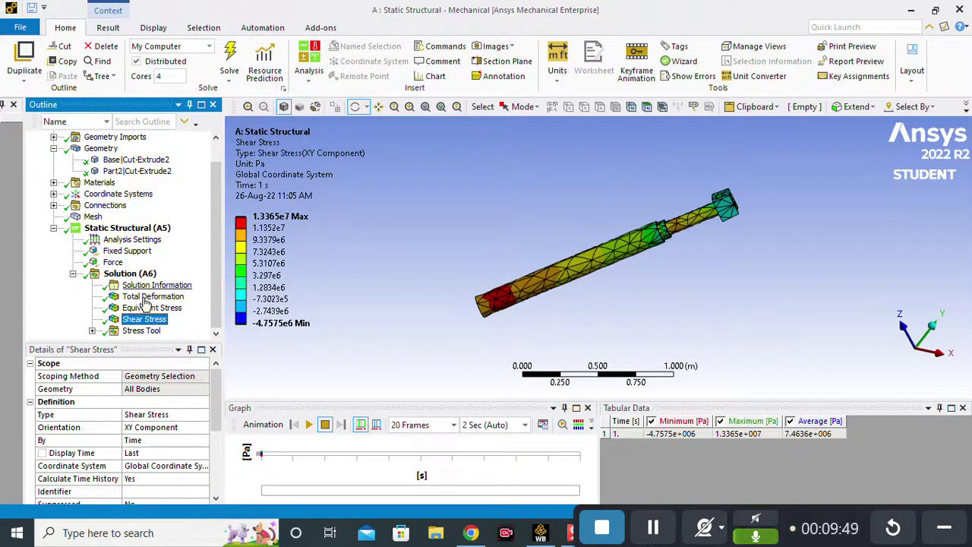
click(92, 332)
click(156, 332)
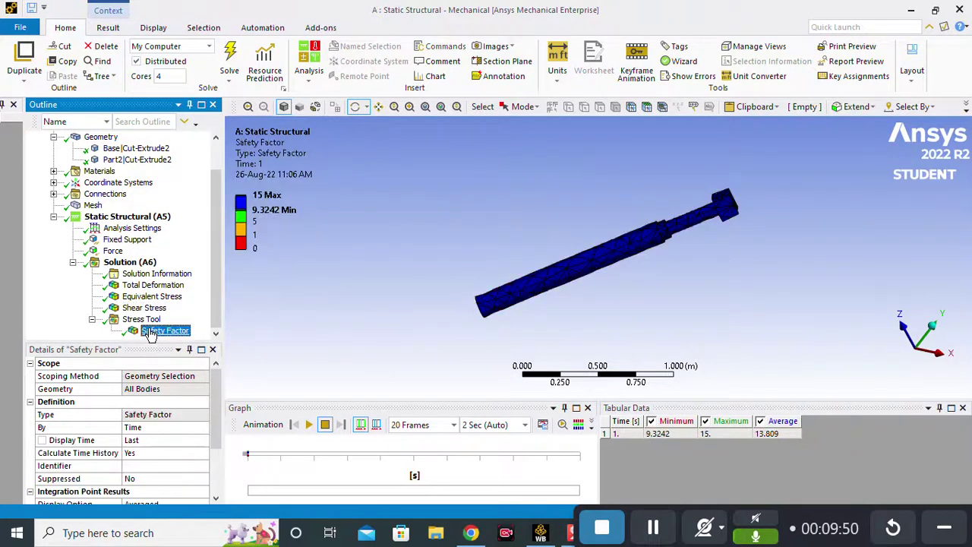
drag(712, 268, 678, 257)
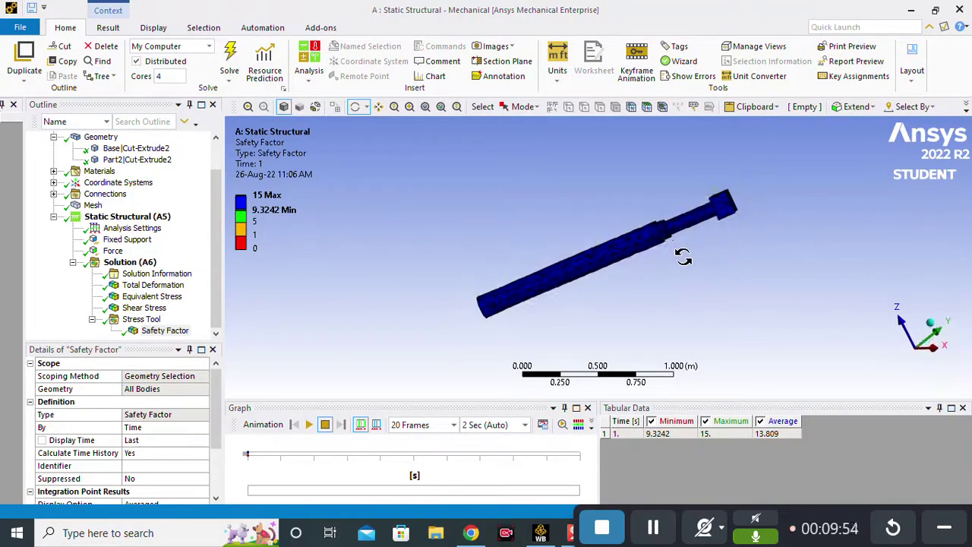
Step: Play the Total Deformation result animation and set its duration to 1 Sec
click(148, 286)
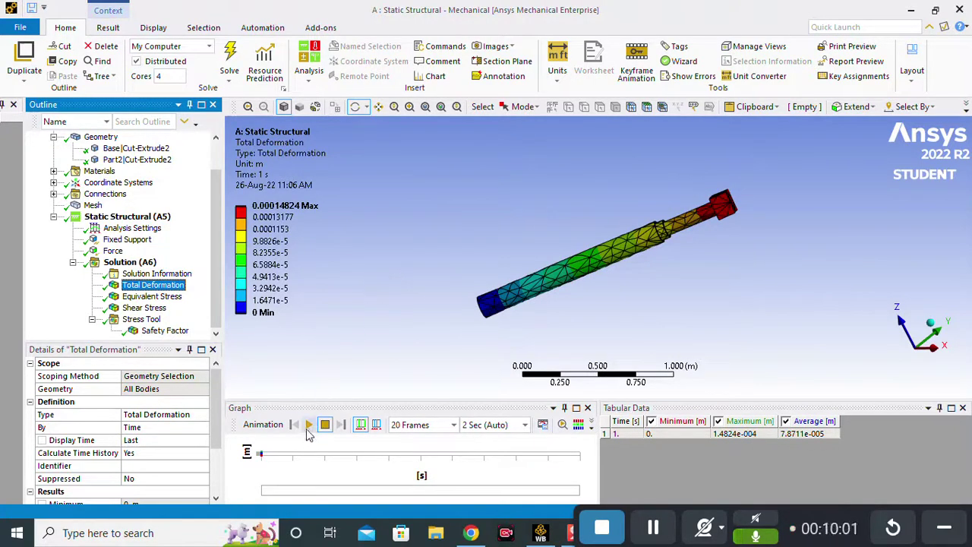
click(308, 424)
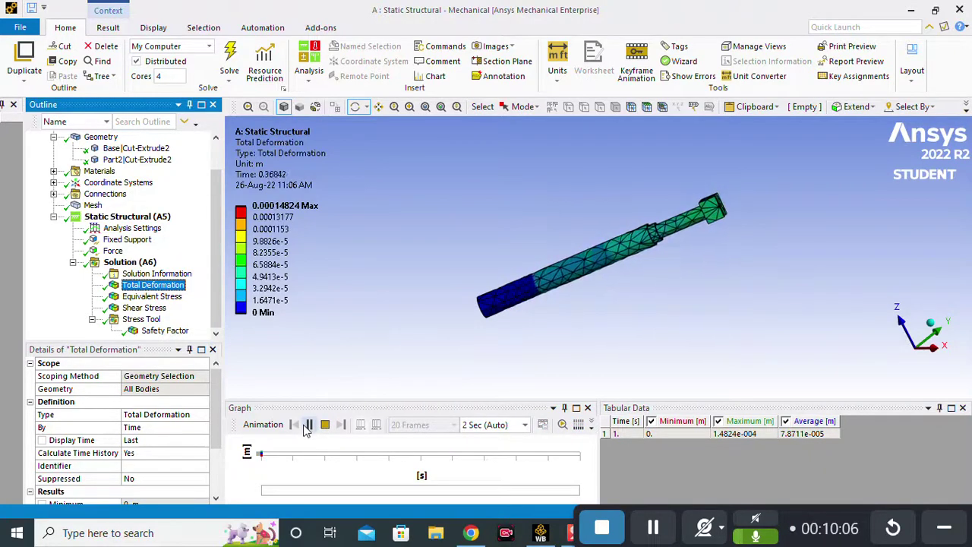
click(525, 425)
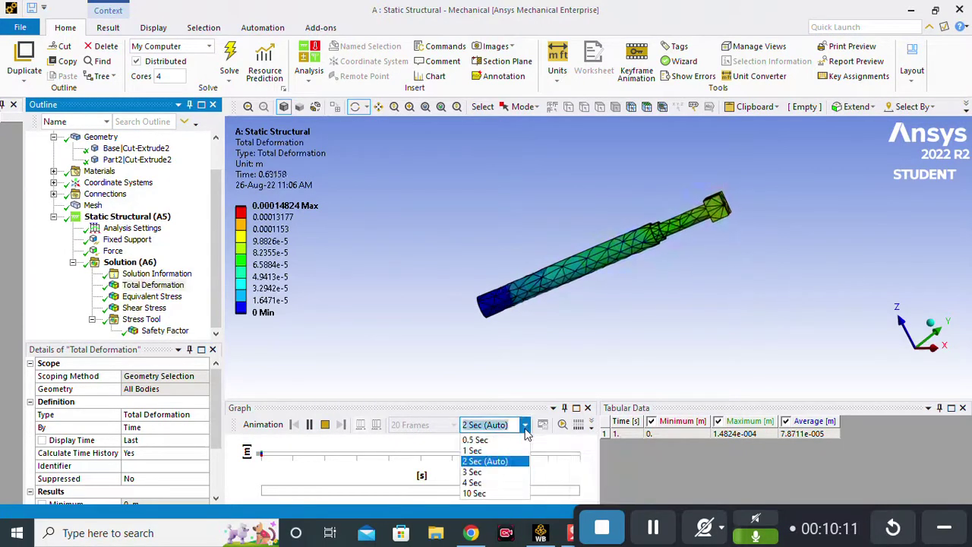
click(493, 459)
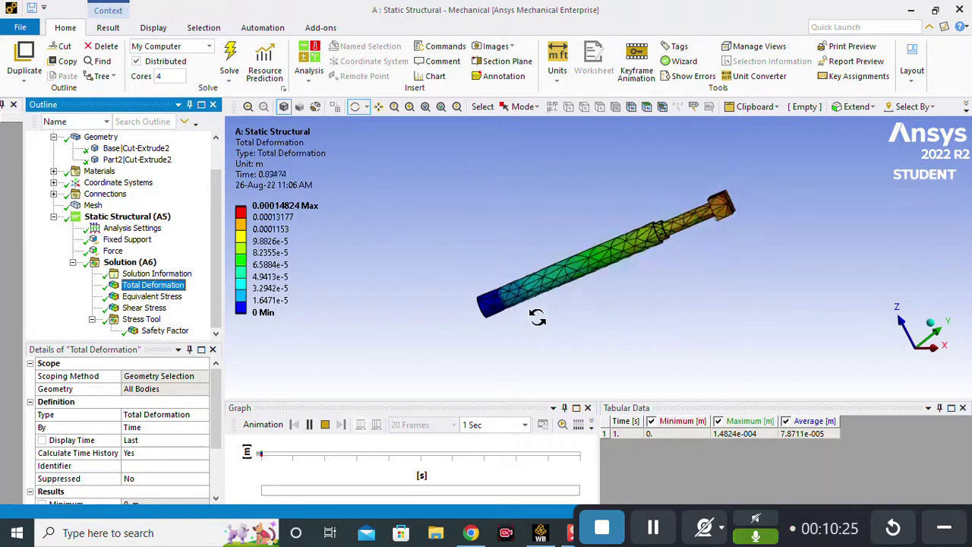
Step: Animate the Equivalent (von-Mises) Stress result and inspect the stress distribution along the cylinder and rod
click(147, 297)
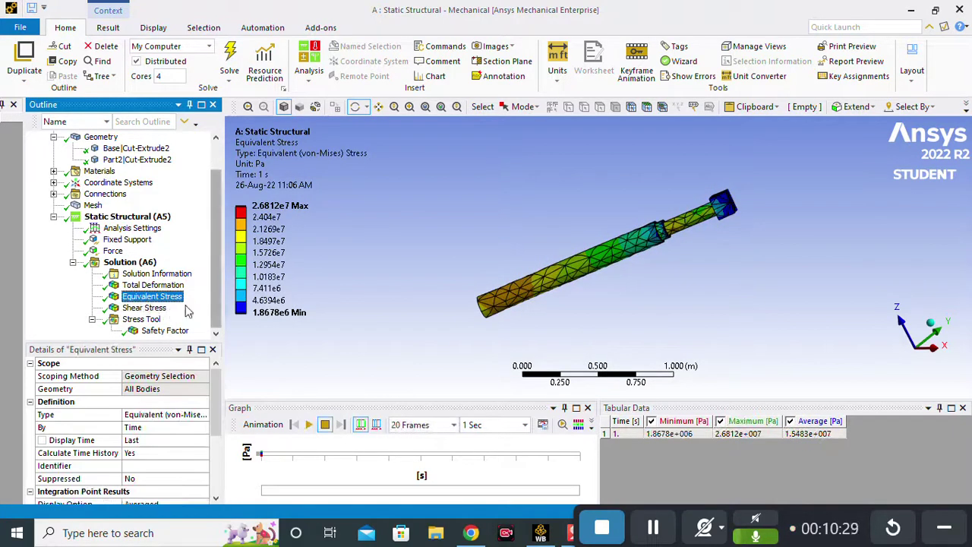
click(309, 425)
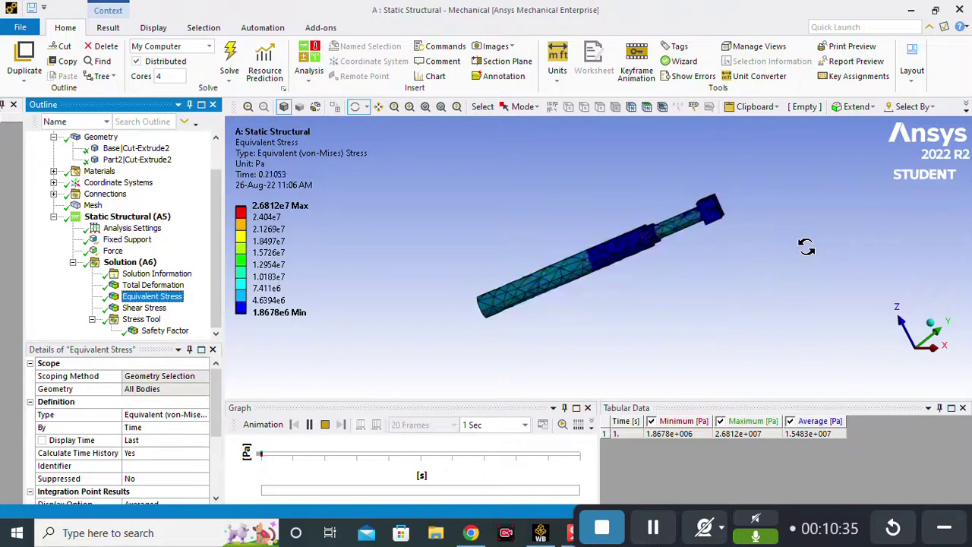
drag(805, 246, 763, 262)
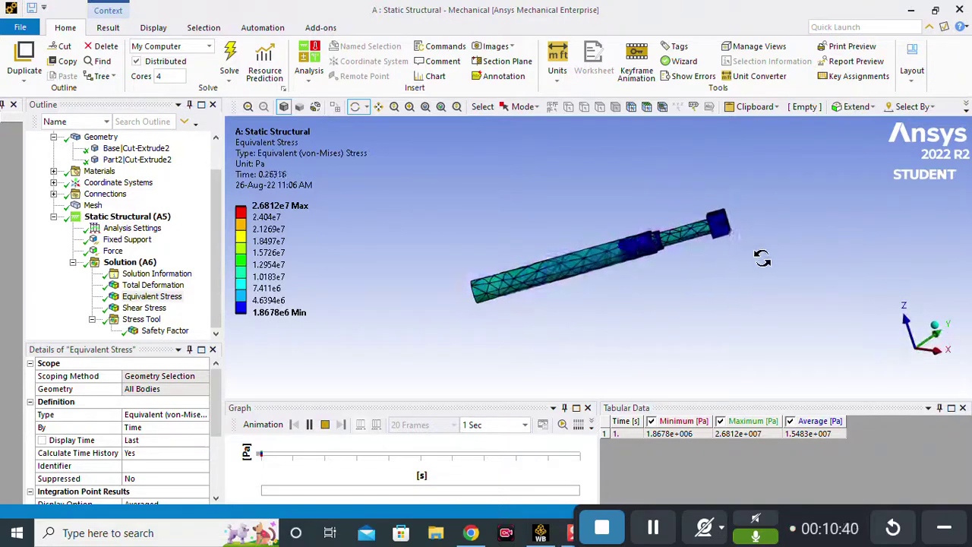
Step: Animate the XY Shear Stress result and inspect the piston assembly from several angles, including the cylinder's end face
click(144, 307)
click(309, 425)
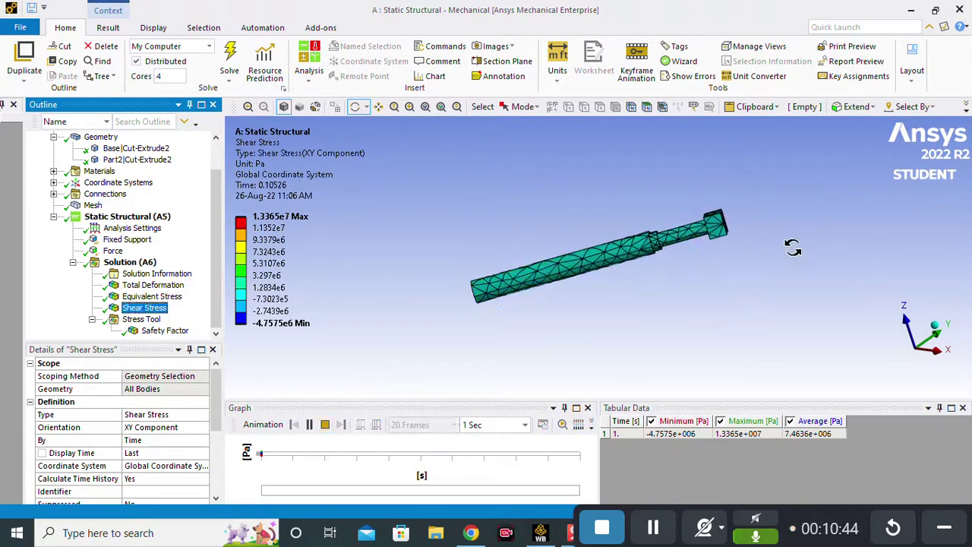
drag(792, 248, 753, 247)
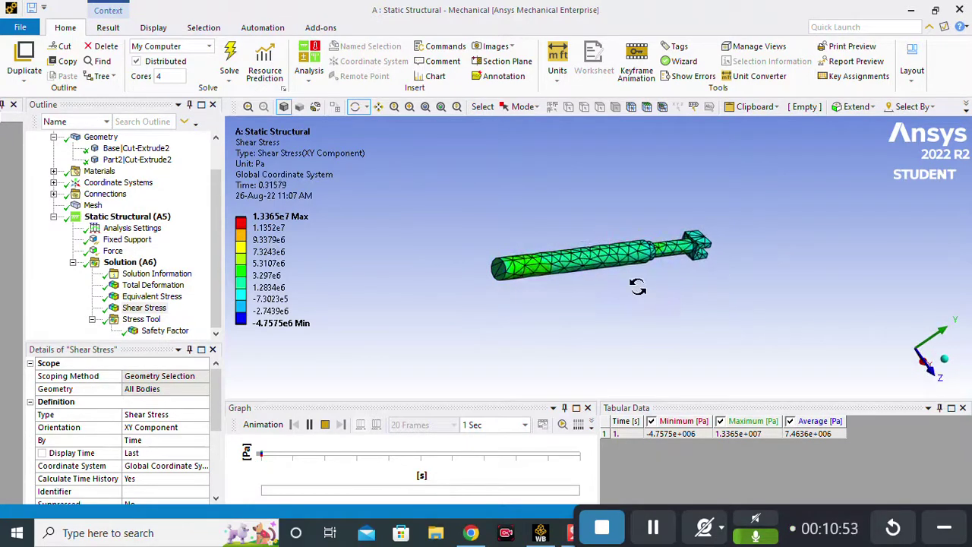
drag(687, 297, 733, 302)
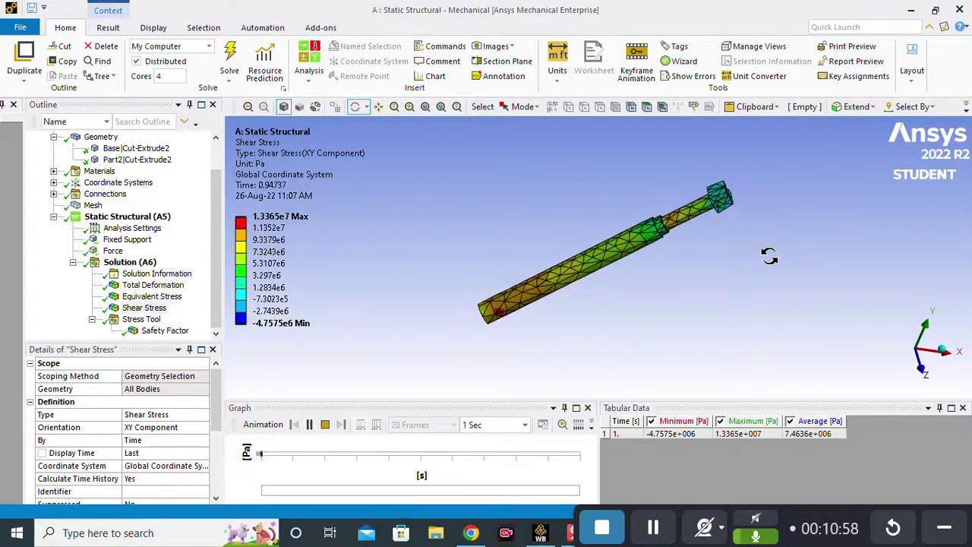
drag(769, 256, 822, 269)
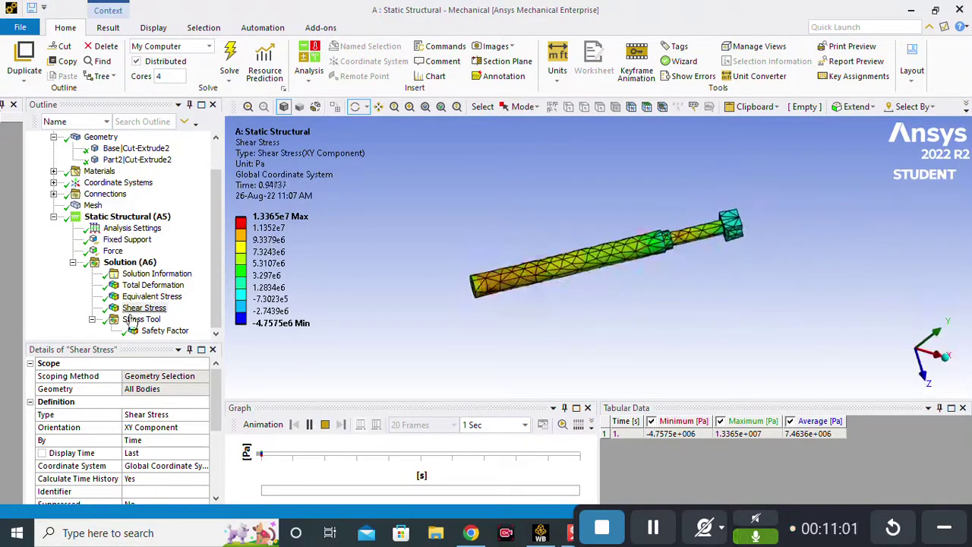
Step: Animate the Safety Factor result of the Stress Tool and inspect it around the forked rod end
click(161, 331)
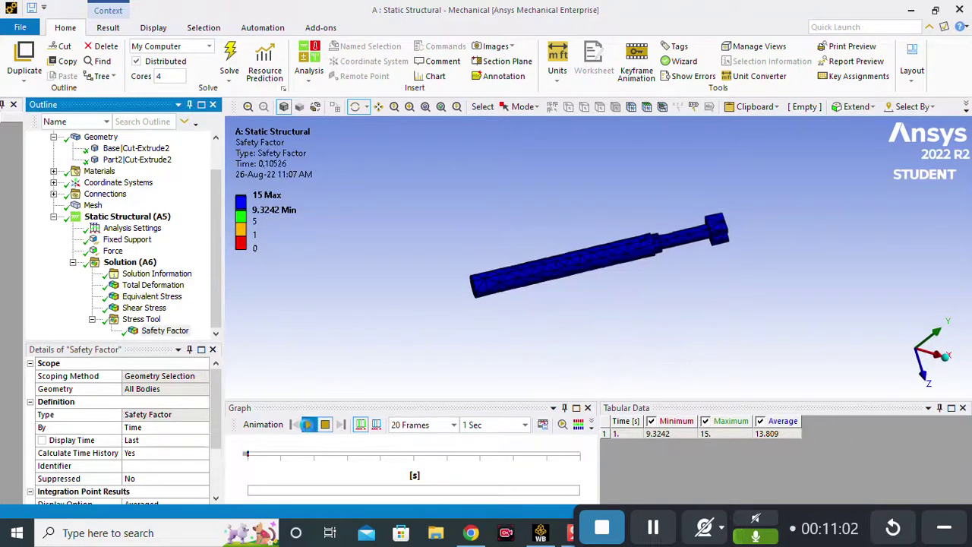
click(307, 424)
drag(727, 288, 706, 303)
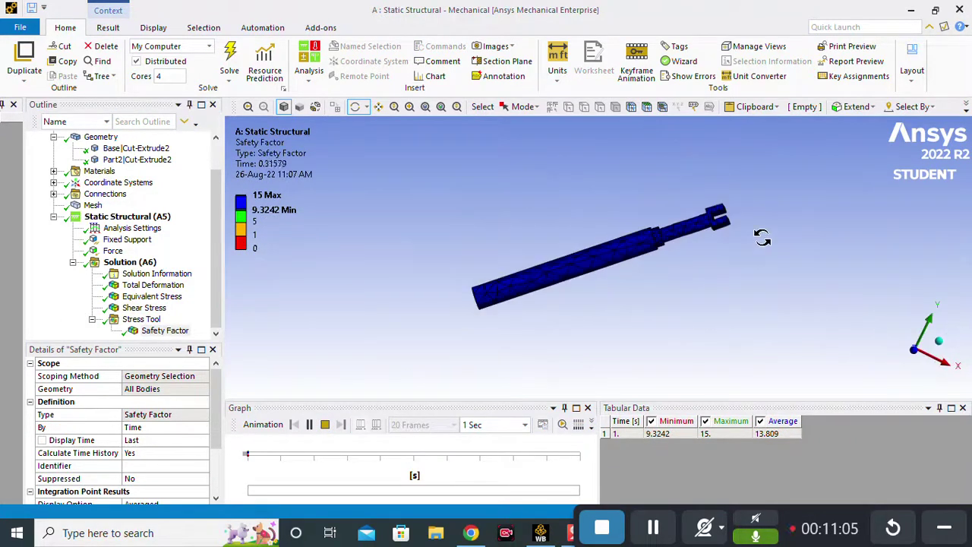
Step: Compare the Stress Tool, Shear Stress, Equivalent Stress and Total Deformation results once more, ending on Equivalent Stress
click(151, 320)
click(149, 307)
click(157, 298)
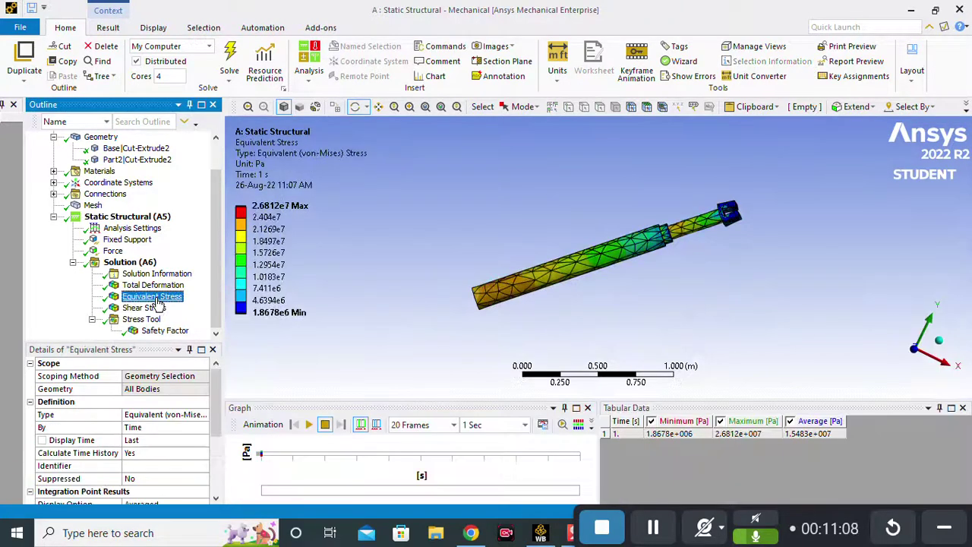
click(154, 287)
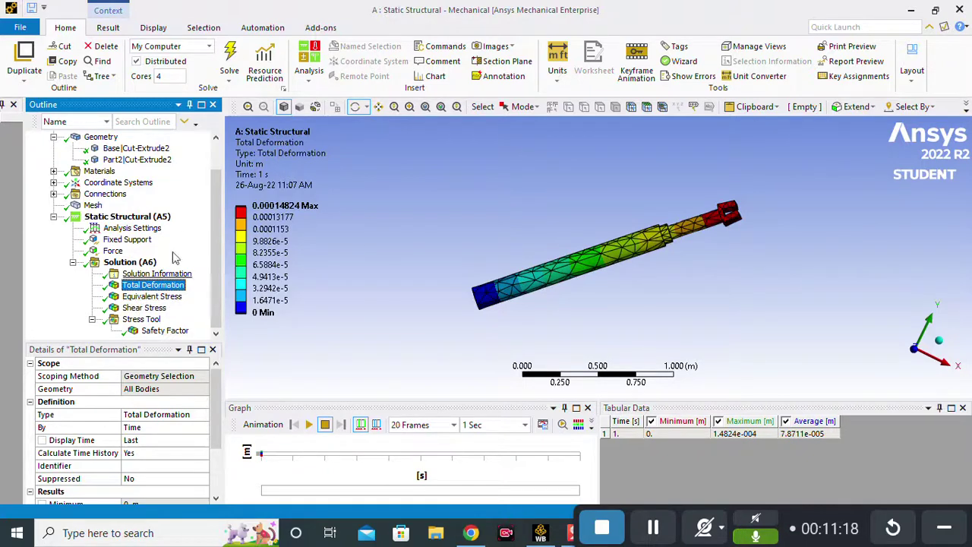
click(143, 297)
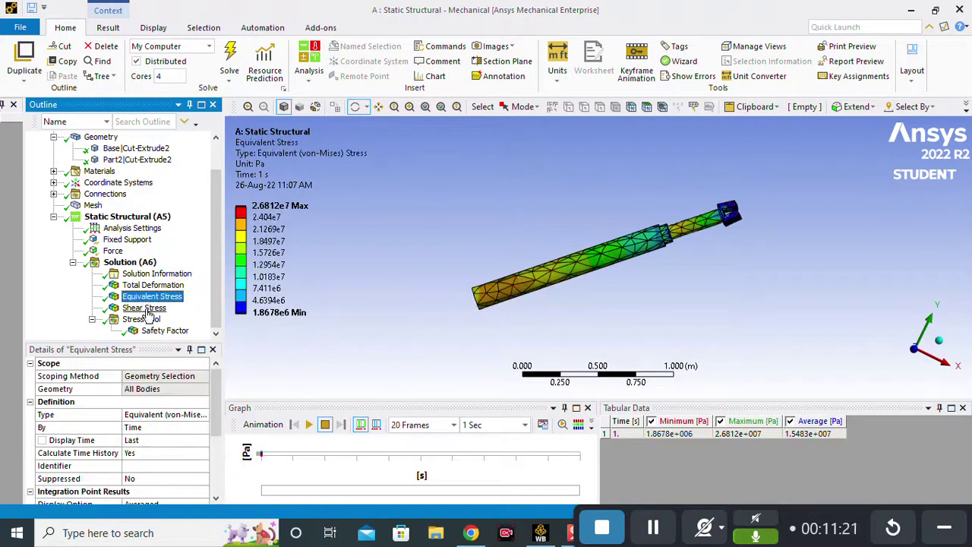
Step: Replay the XY Shear Stress animation and examine the shear distribution on the cylinder and rod from different sides
click(144, 307)
click(310, 426)
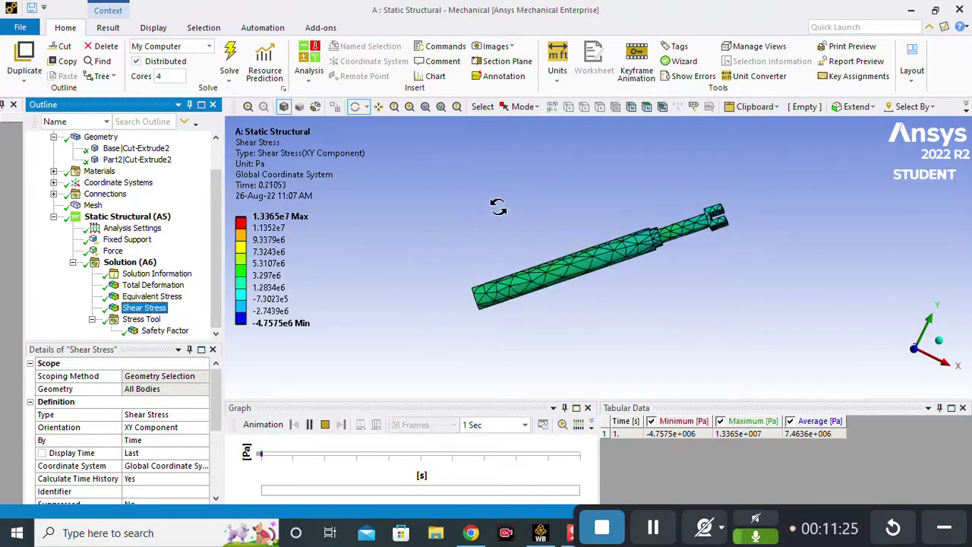
drag(428, 243, 574, 111)
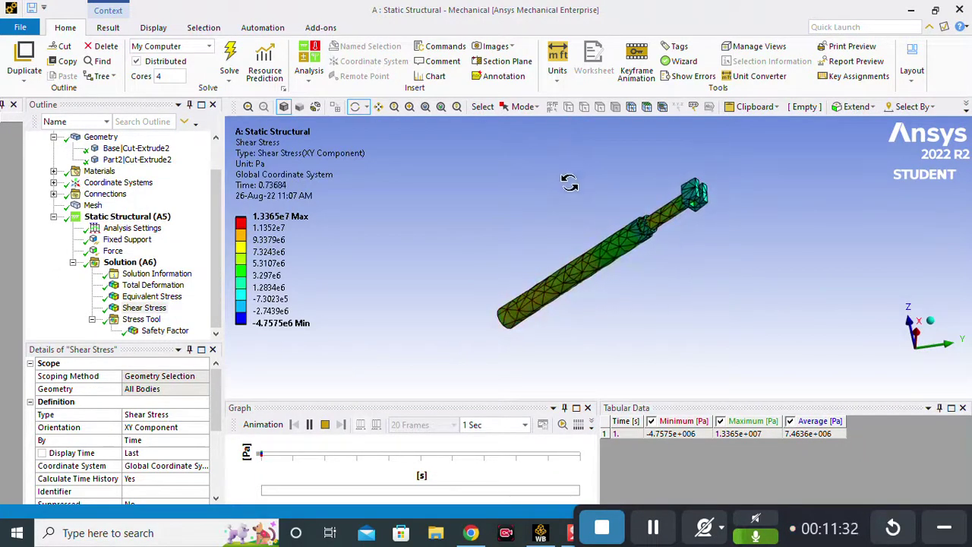
drag(568, 182, 752, 250)
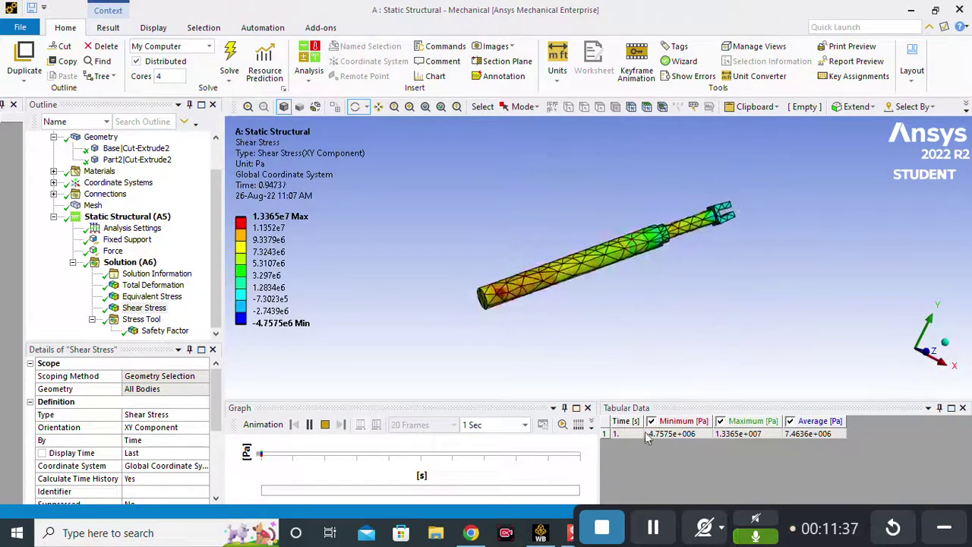